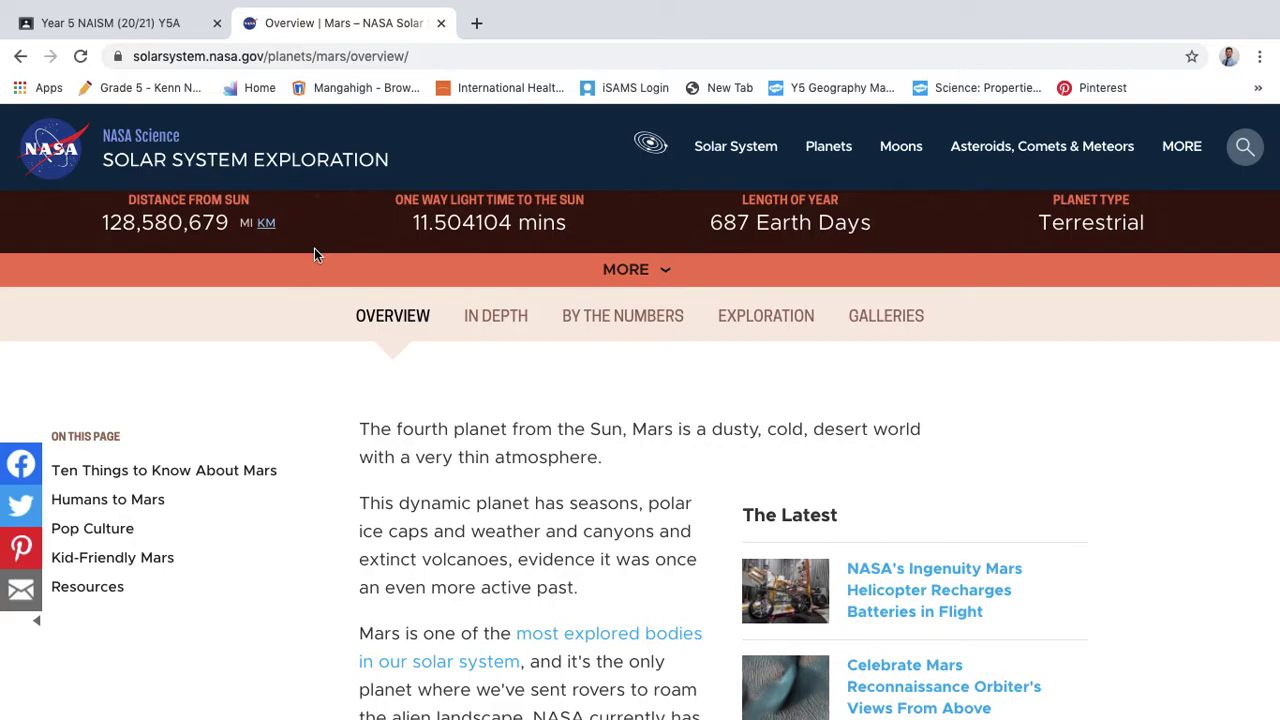
Scroll the NASA Mars overview page to review its key facts, such as 687 Earth days per year.
{"action": "scroll", "coordinate": [367, 417], "scroll_direction": "up", "scroll_amount": 3}
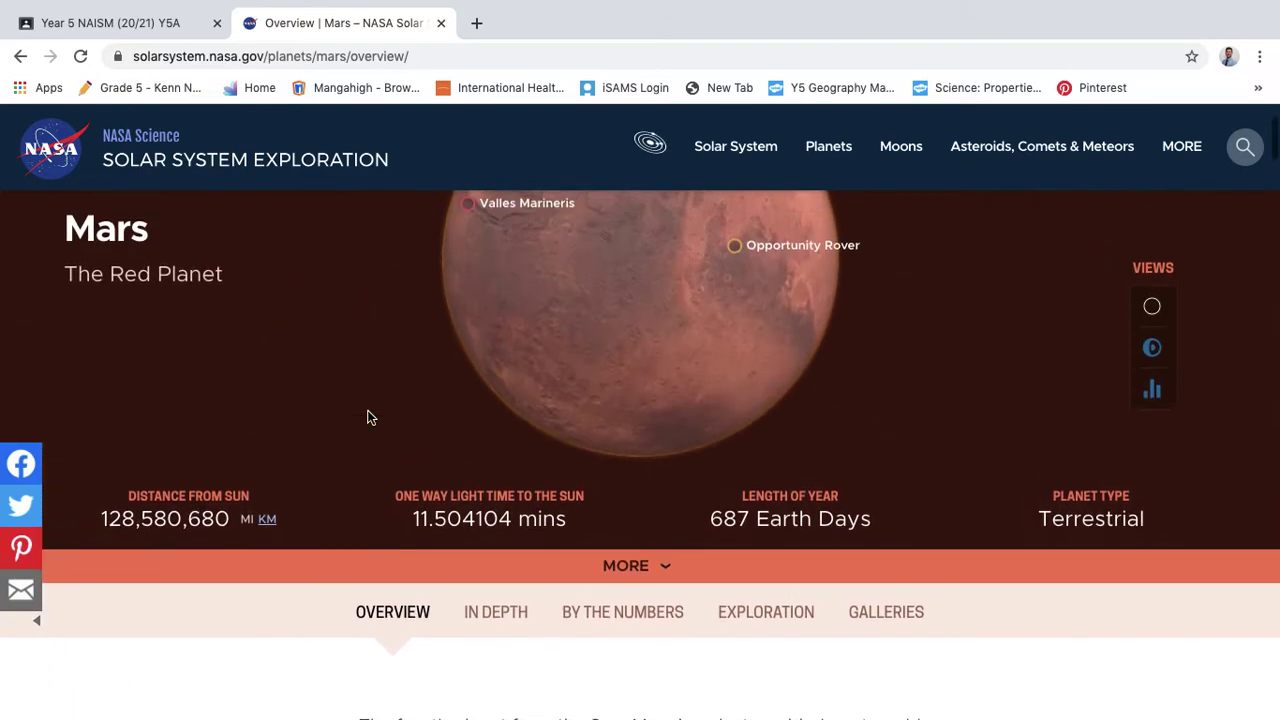
Scroll up to the Mars globe and open the Valles Marineris canyon info panel.
{"action": "scroll", "coordinate": [367, 417], "scroll_direction": "up", "scroll_amount": 2}
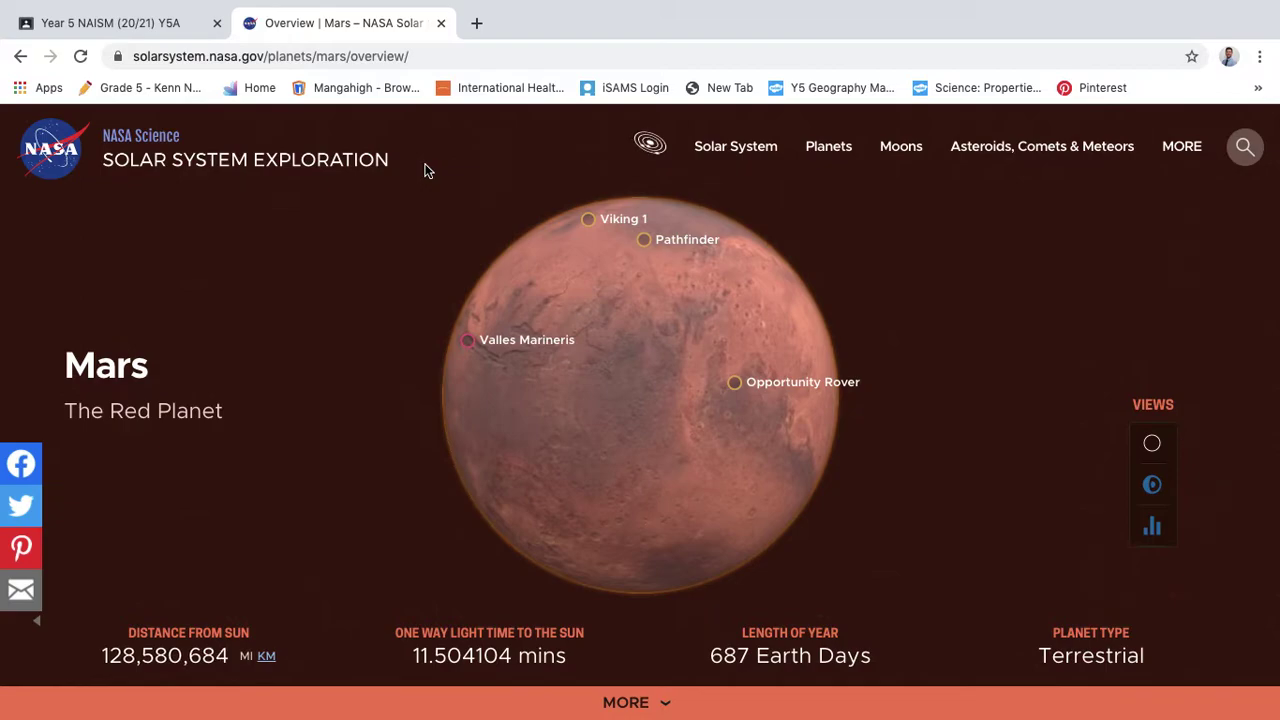
{"action": "scroll", "coordinate": [616, 386], "scroll_direction": "up", "scroll_amount": 3}
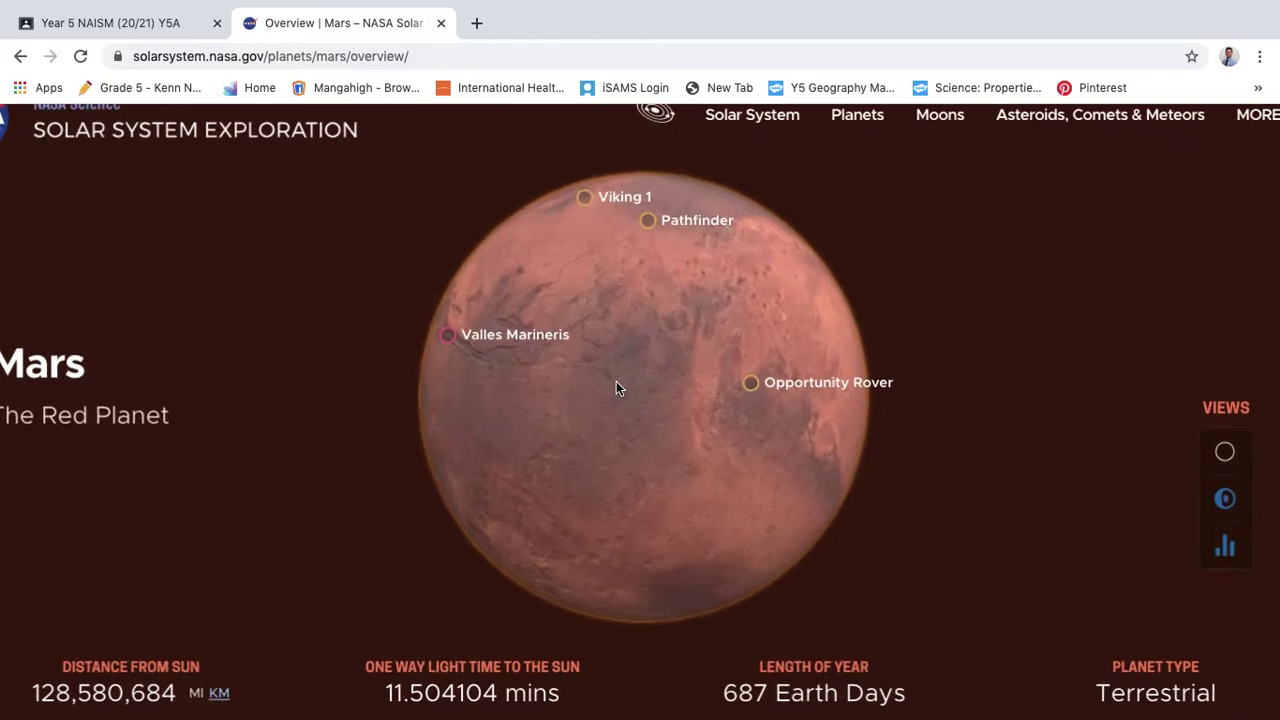
{"action": "left_click", "coordinate": [491, 344]}
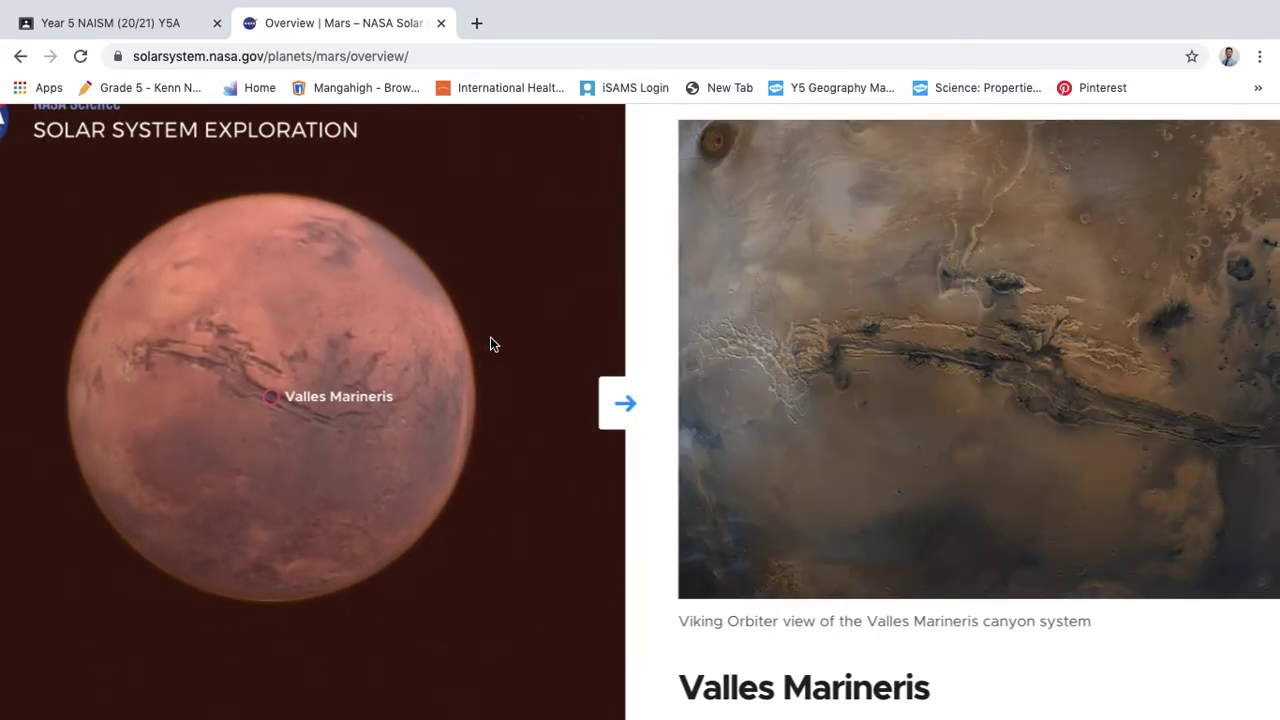
Read through the Valles Marineris panel and its Viking Orbiter image, then close it.
{"action": "scroll", "coordinate": [998, 580], "scroll_direction": "down", "scroll_amount": 2}
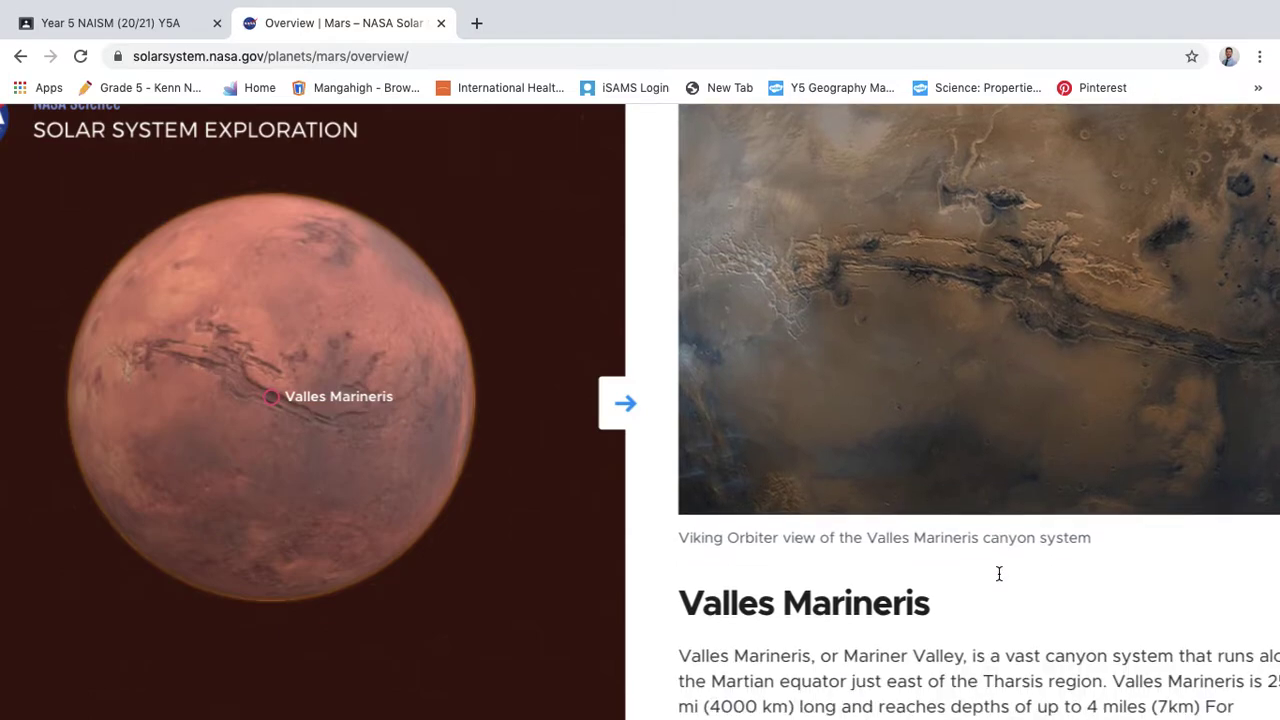
{"action": "scroll", "coordinate": [998, 573], "scroll_direction": "down", "scroll_amount": 1}
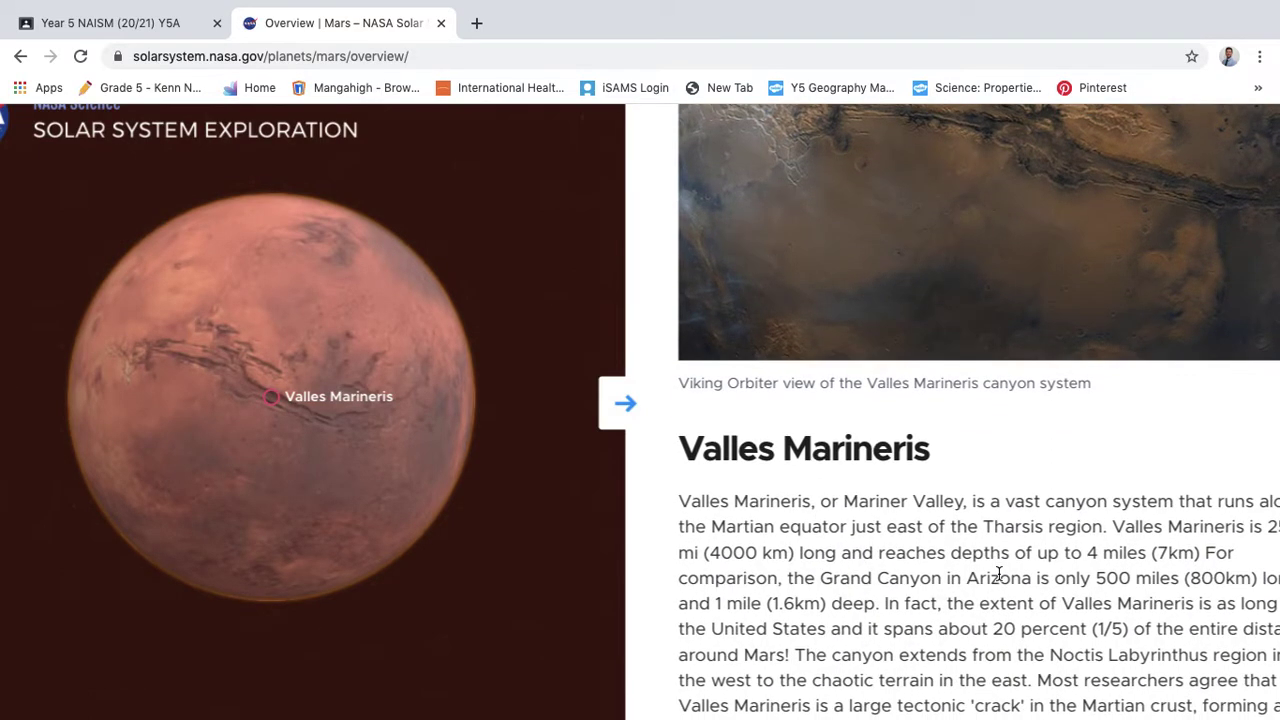
{"action": "scroll", "coordinate": [998, 575], "scroll_direction": "down", "scroll_amount": 2}
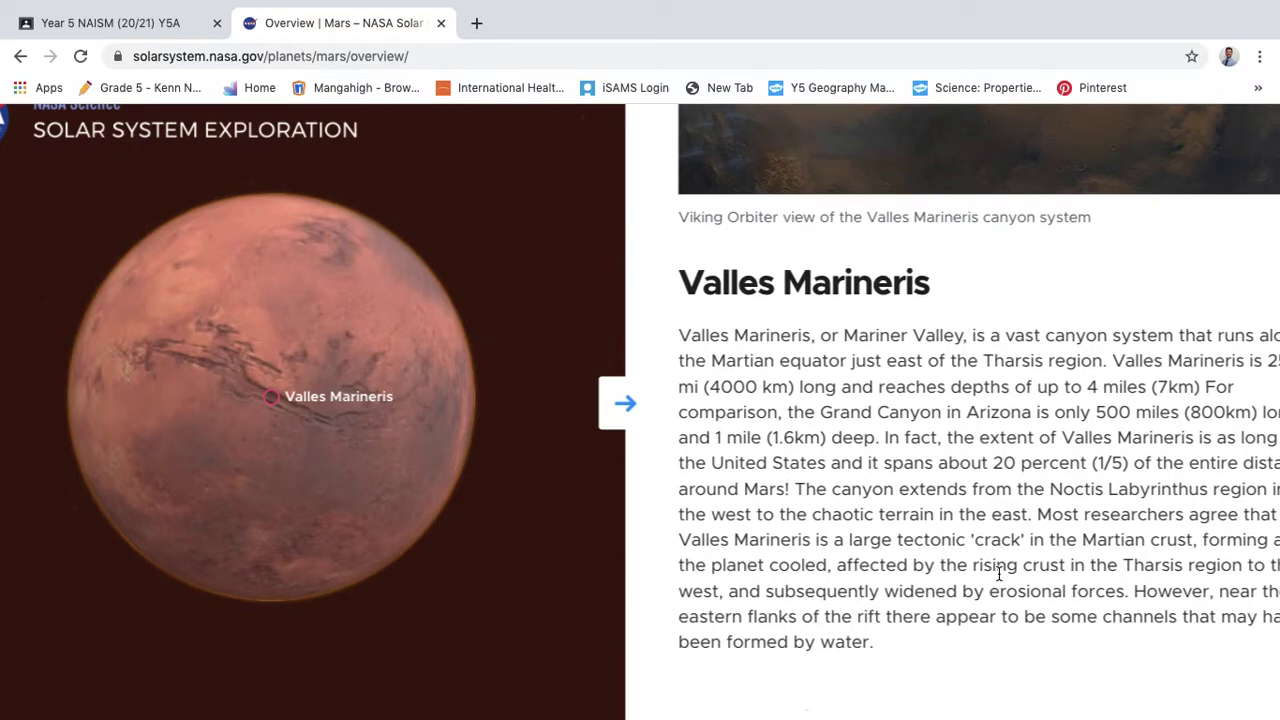
{"action": "scroll", "coordinate": [1005, 468], "scroll_direction": "up", "scroll_amount": 4}
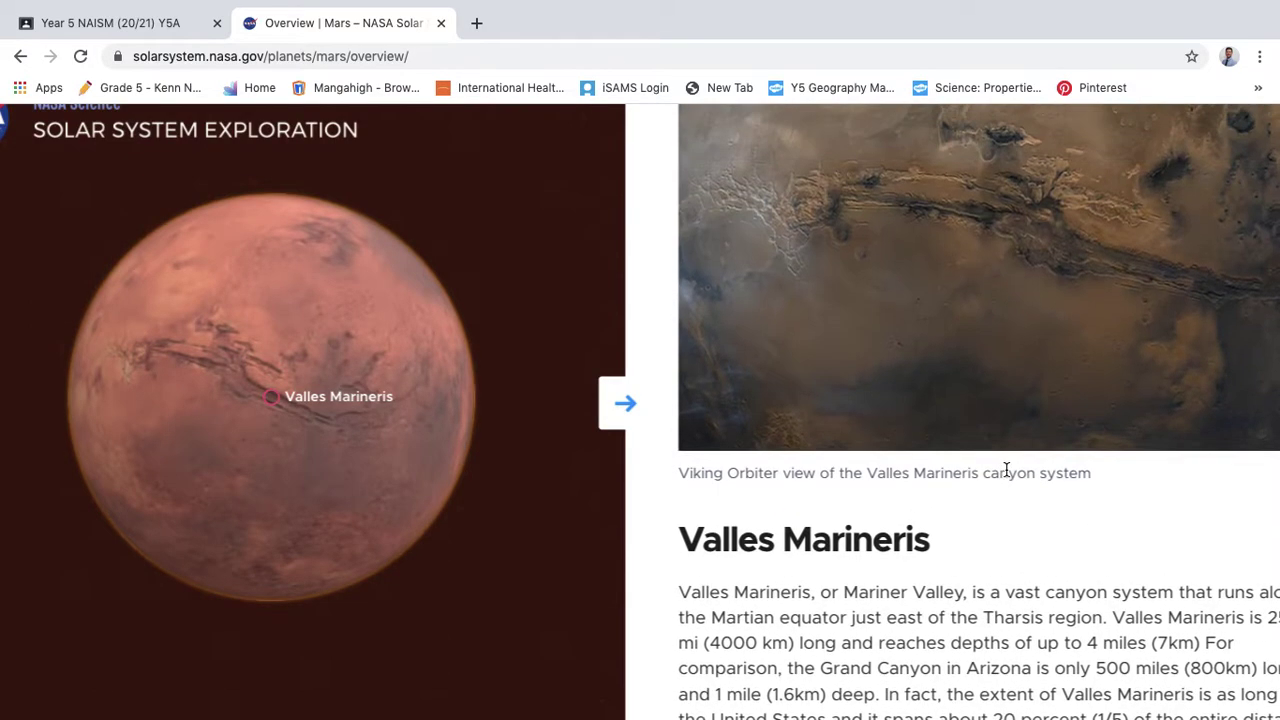
{"action": "scroll", "coordinate": [840, 563], "scroll_direction": "down", "scroll_amount": 5}
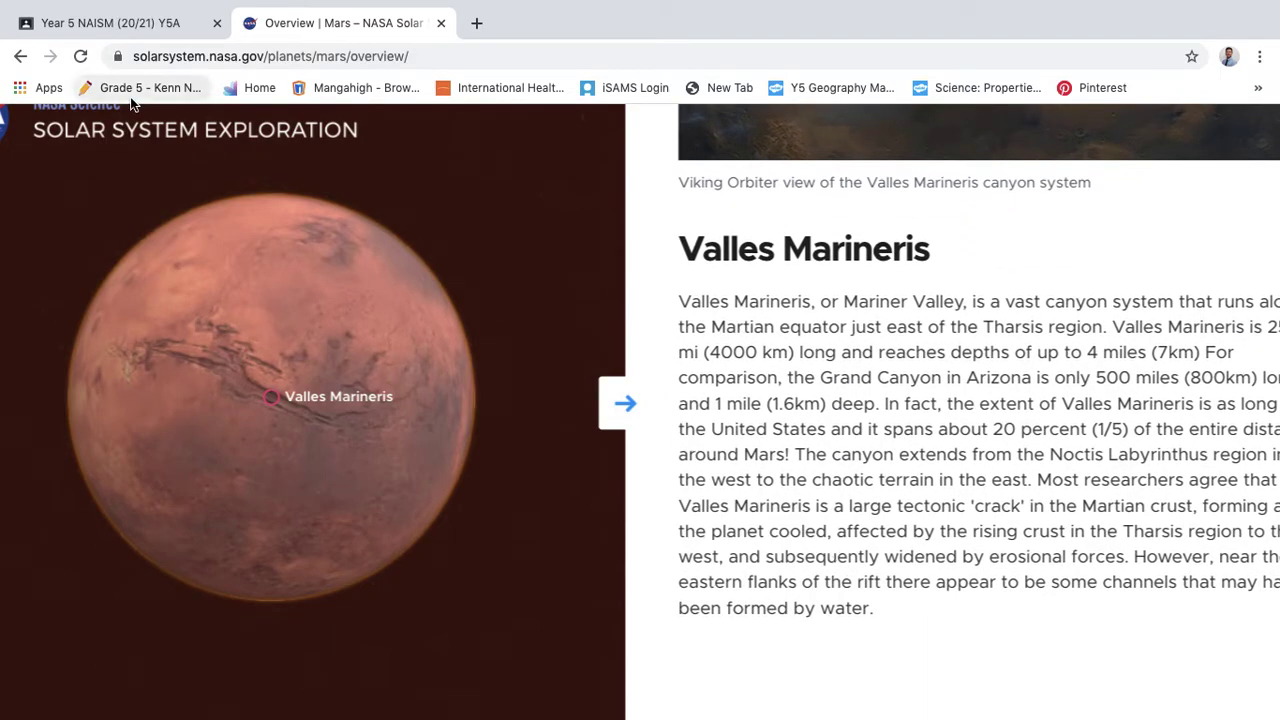
{"action": "left_click", "coordinate": [625, 403]}
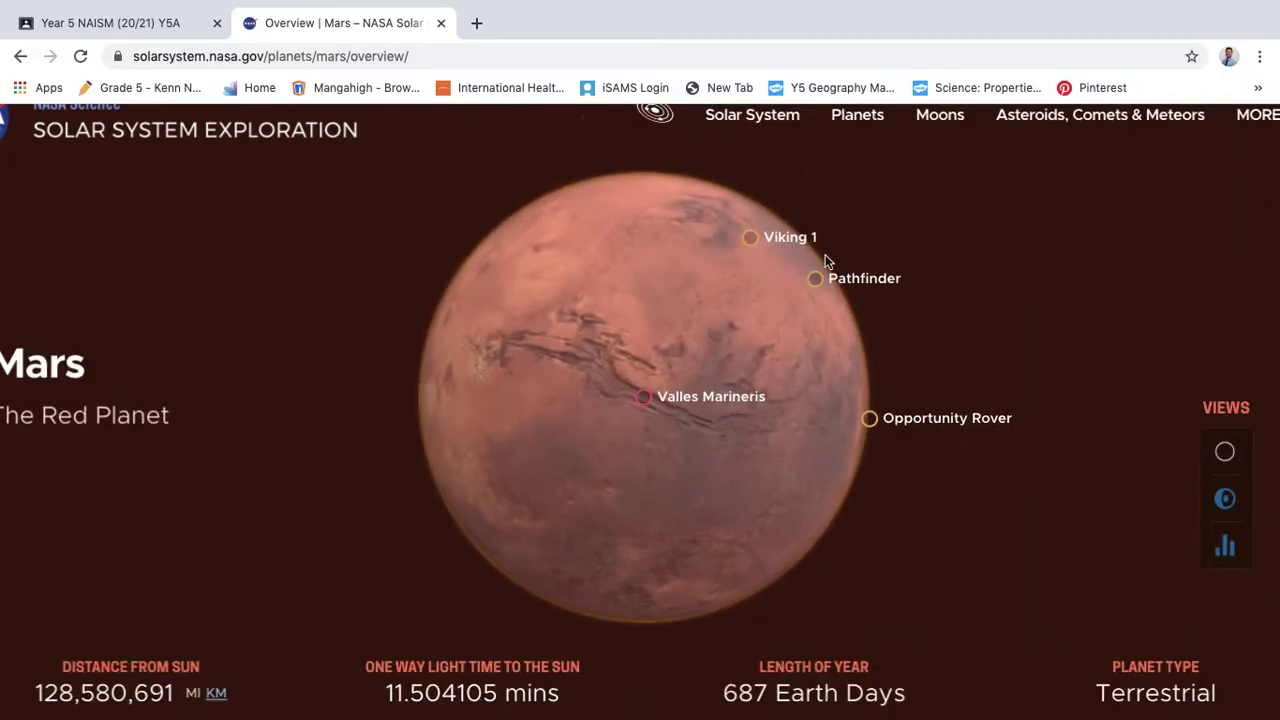
Open the Viking 1 lander details, look them over, and close the panel.
{"action": "left_click", "coordinate": [795, 244]}
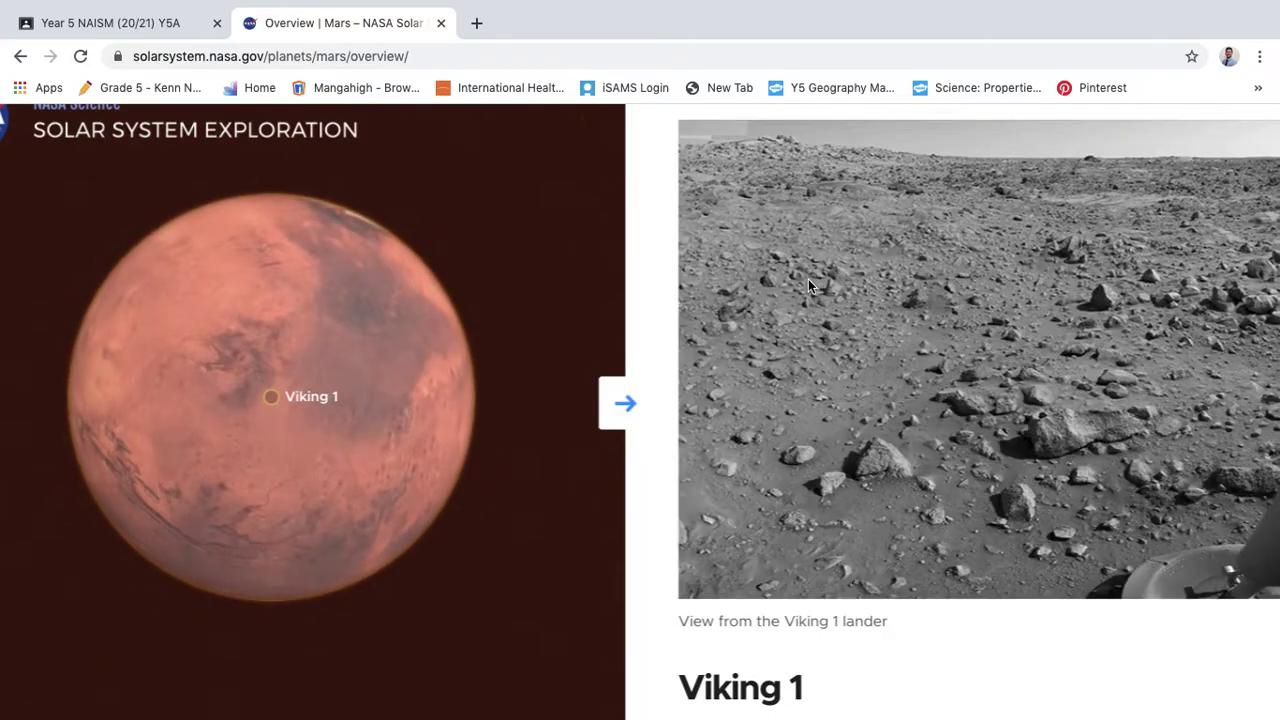
{"action": "scroll", "coordinate": [1007, 476], "scroll_direction": "down", "scroll_amount": 1}
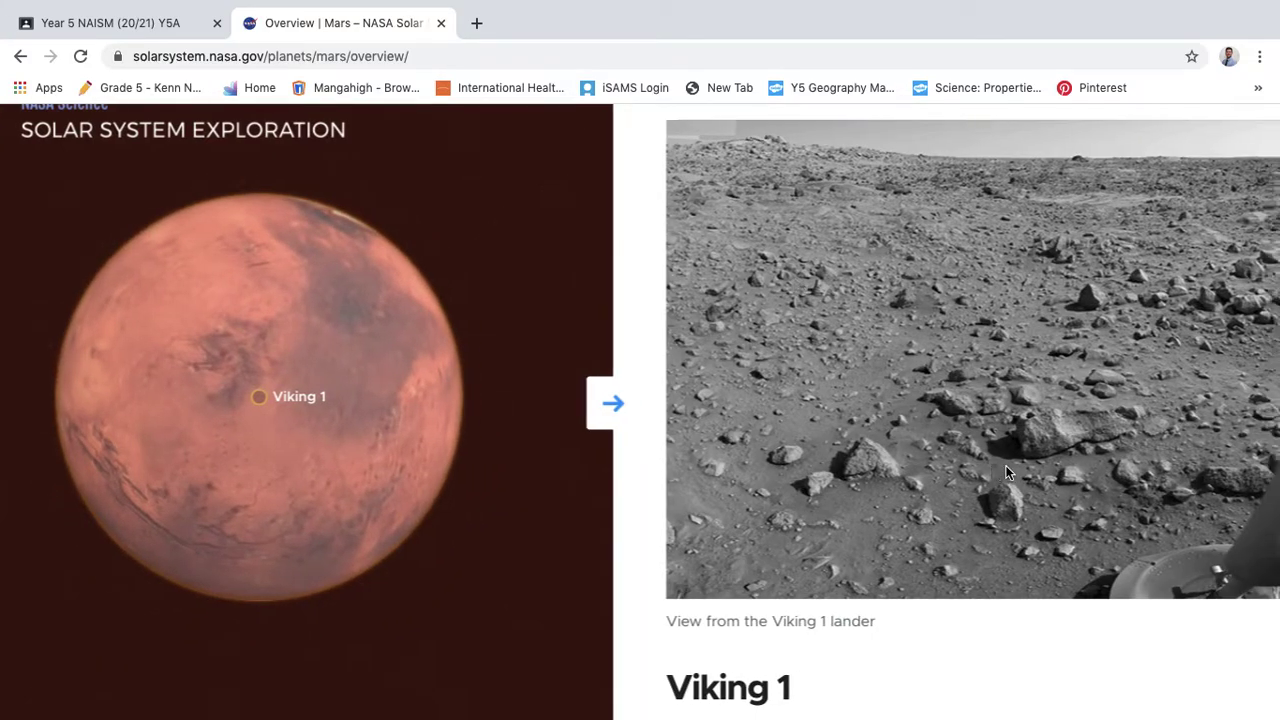
{"action": "scroll", "coordinate": [1007, 473], "scroll_direction": "up", "scroll_amount": 1}
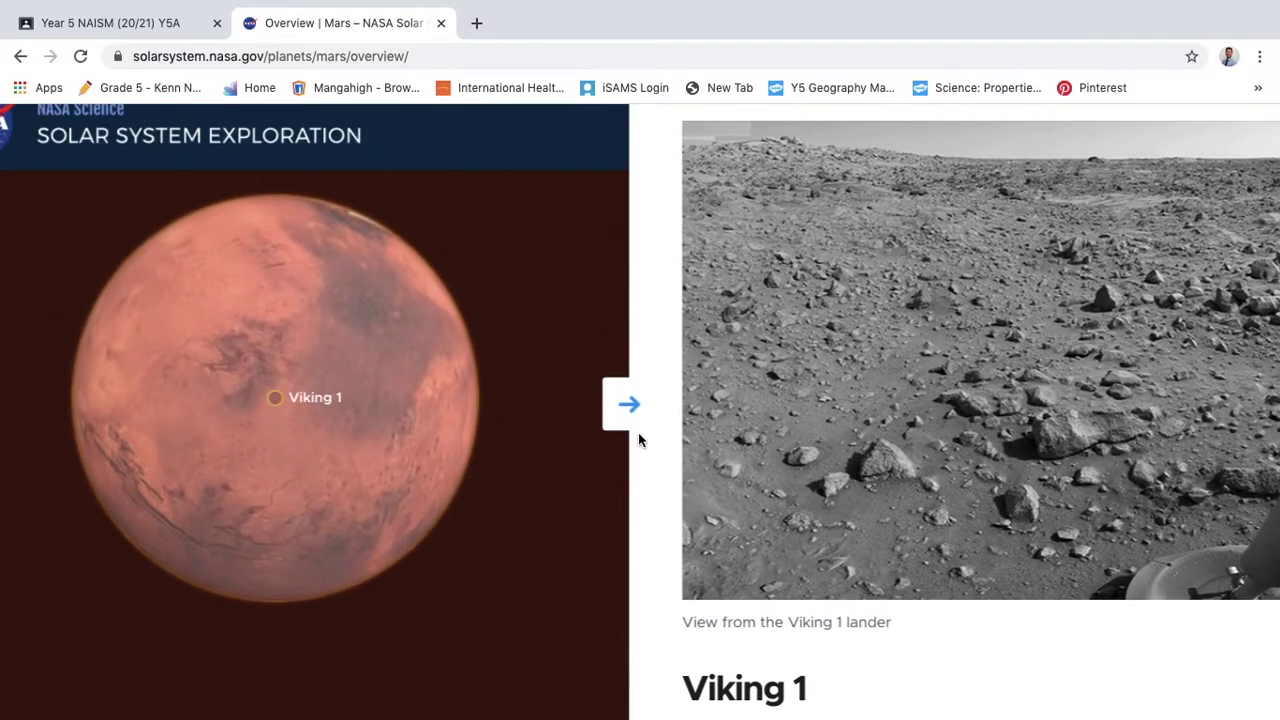
{"action": "left_click", "coordinate": [634, 432]}
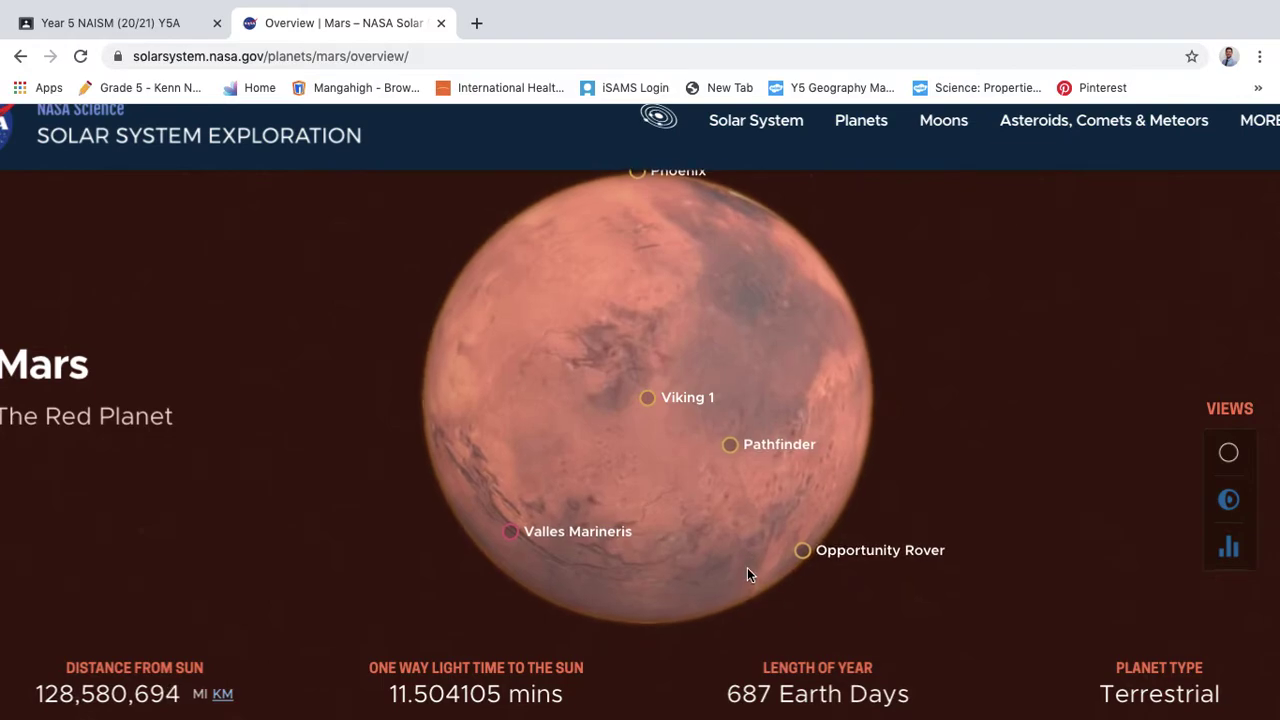
Scroll down the Mars overview and advance the photo carousel to the next image.
{"action": "scroll", "coordinate": [748, 570], "scroll_direction": "down", "scroll_amount": 1}
{"action": "scroll", "coordinate": [748, 575], "scroll_direction": "down", "scroll_amount": 5}
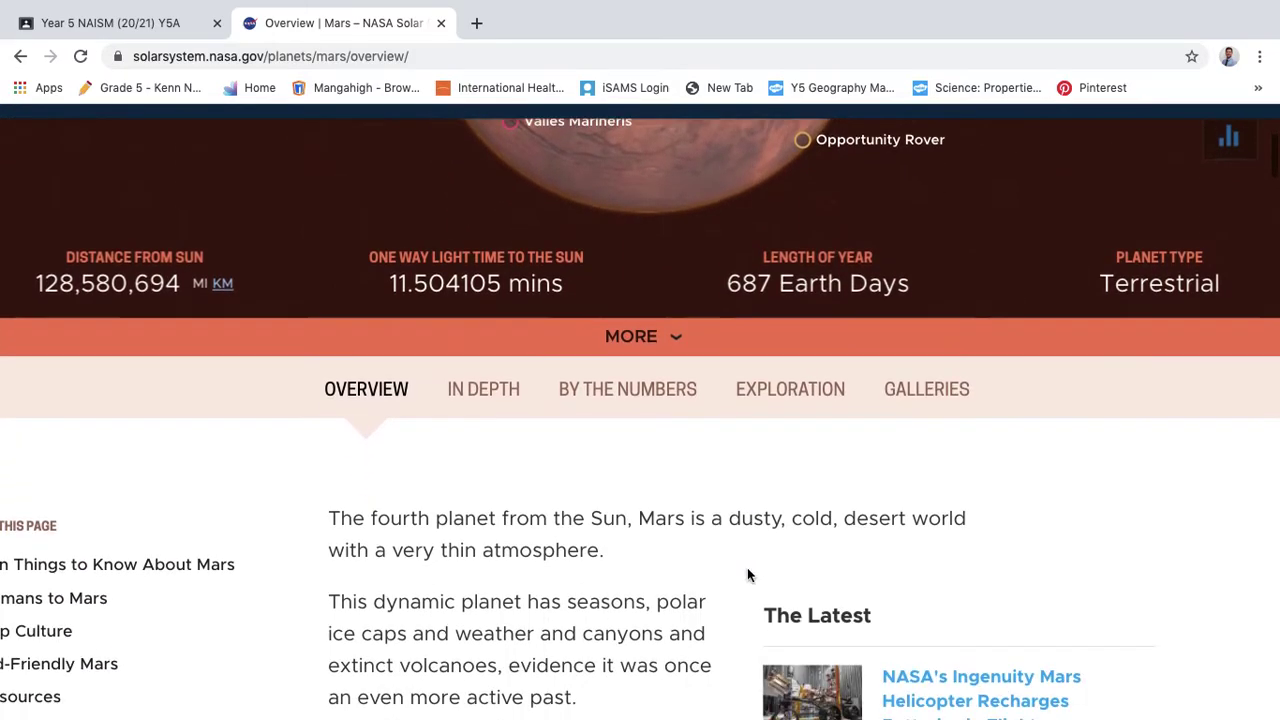
{"action": "scroll", "coordinate": [747, 575], "scroll_direction": "down", "scroll_amount": 5}
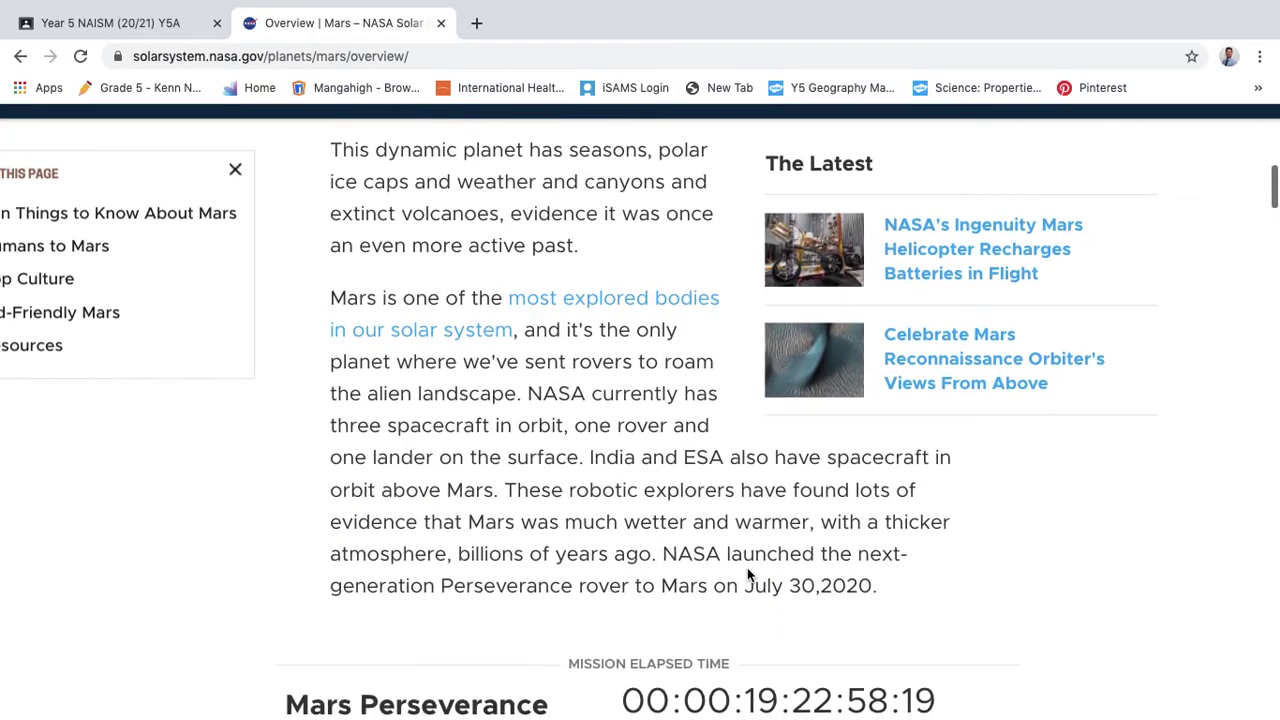
{"action": "scroll", "coordinate": [747, 575], "scroll_direction": "down", "scroll_amount": 6}
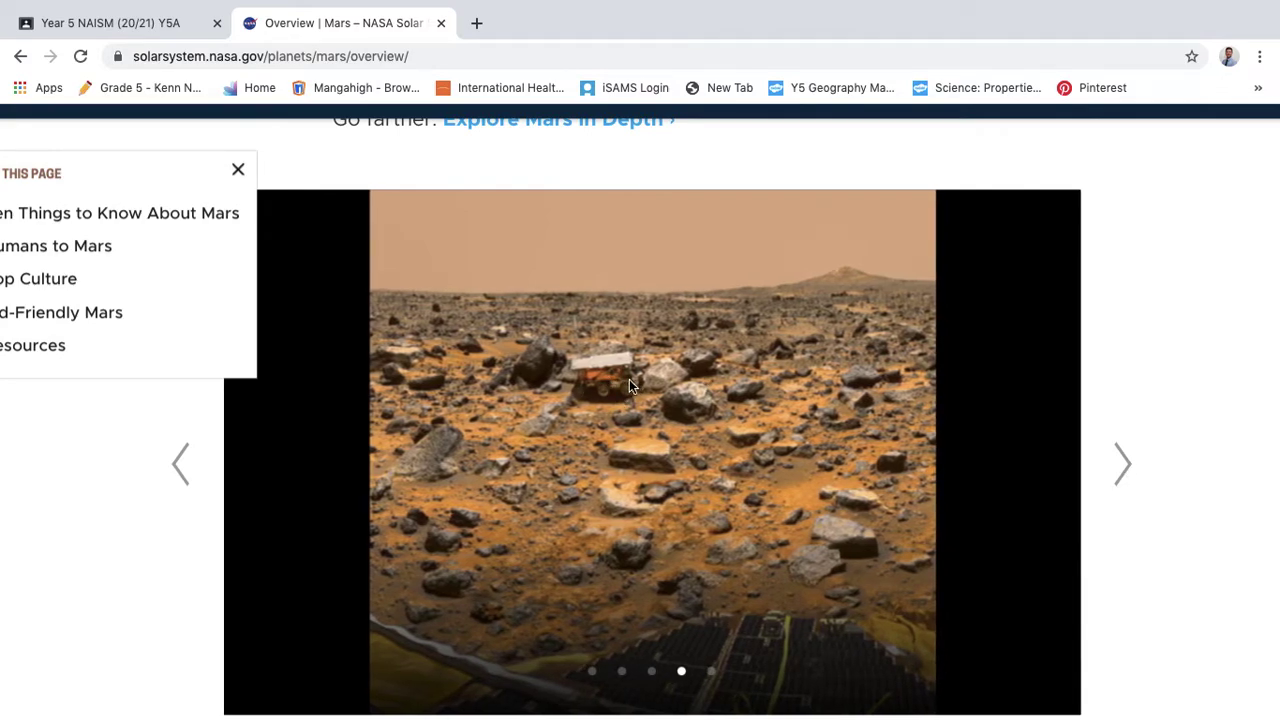
{"action": "left_click", "coordinate": [1127, 487]}
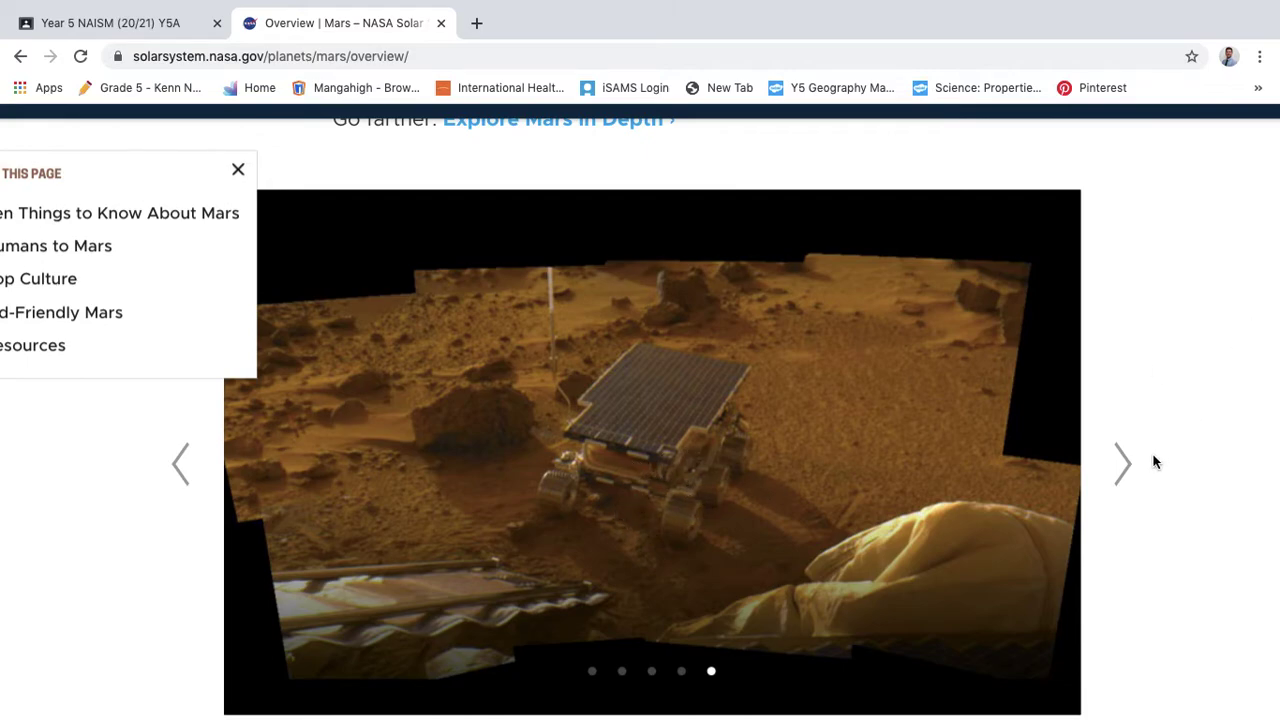
Scroll to the 10 Need-to-Know Things About Mars and close the On This Page list.
{"action": "scroll", "coordinate": [920, 505], "scroll_direction": "down", "scroll_amount": 6}
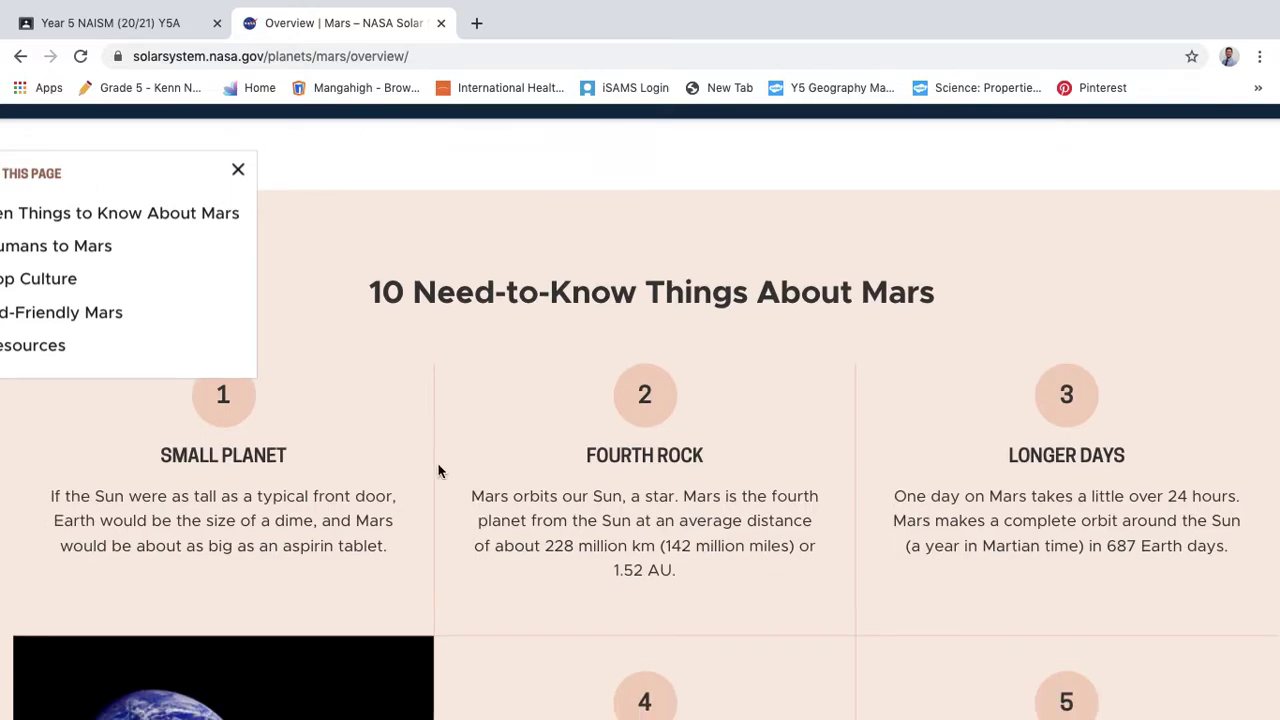
{"action": "scroll", "coordinate": [567, 605], "scroll_direction": "down", "scroll_amount": 3}
{"action": "scroll", "coordinate": [567, 610], "scroll_direction": "down", "scroll_amount": 2}
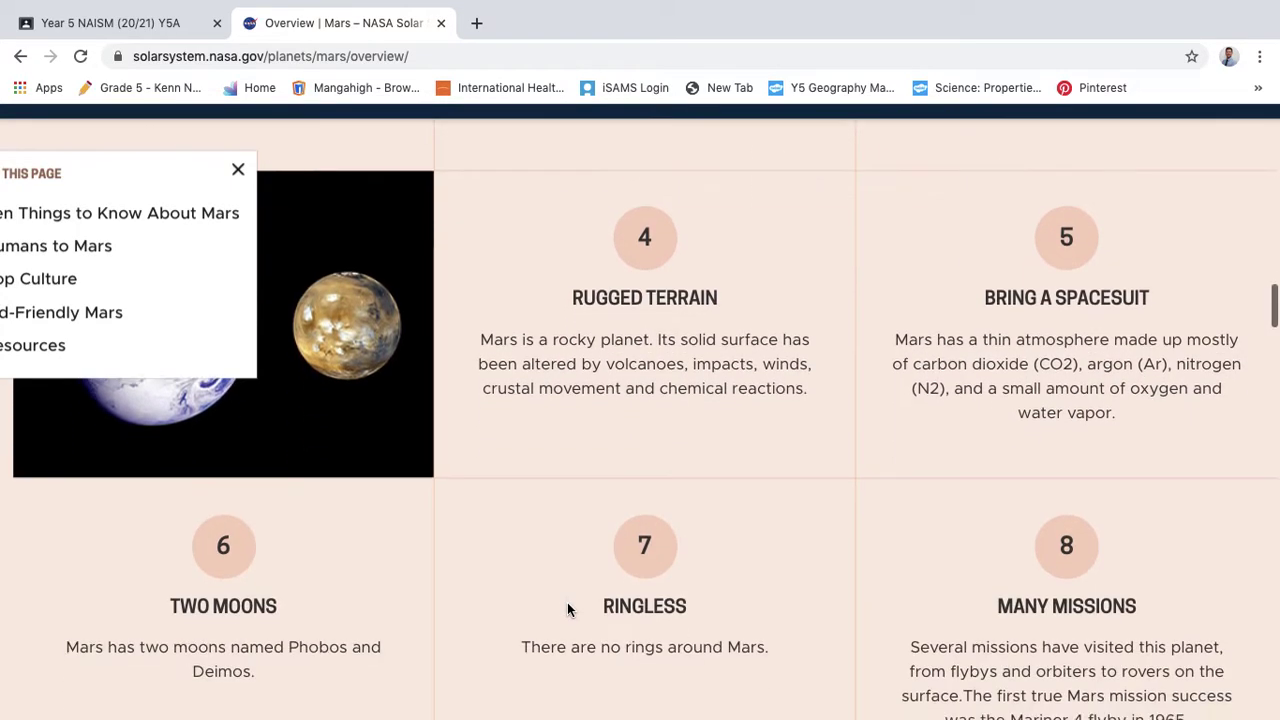
{"action": "left_click", "coordinate": [238, 169]}
Exit Chrome full screen, switch to the 'Mars: The Red Planet' presentation, and open the slide-list menu.
{"action": "mouse_move", "coordinate": [88, 5]}
{"action": "left_click", "coordinate": [55, 31]}
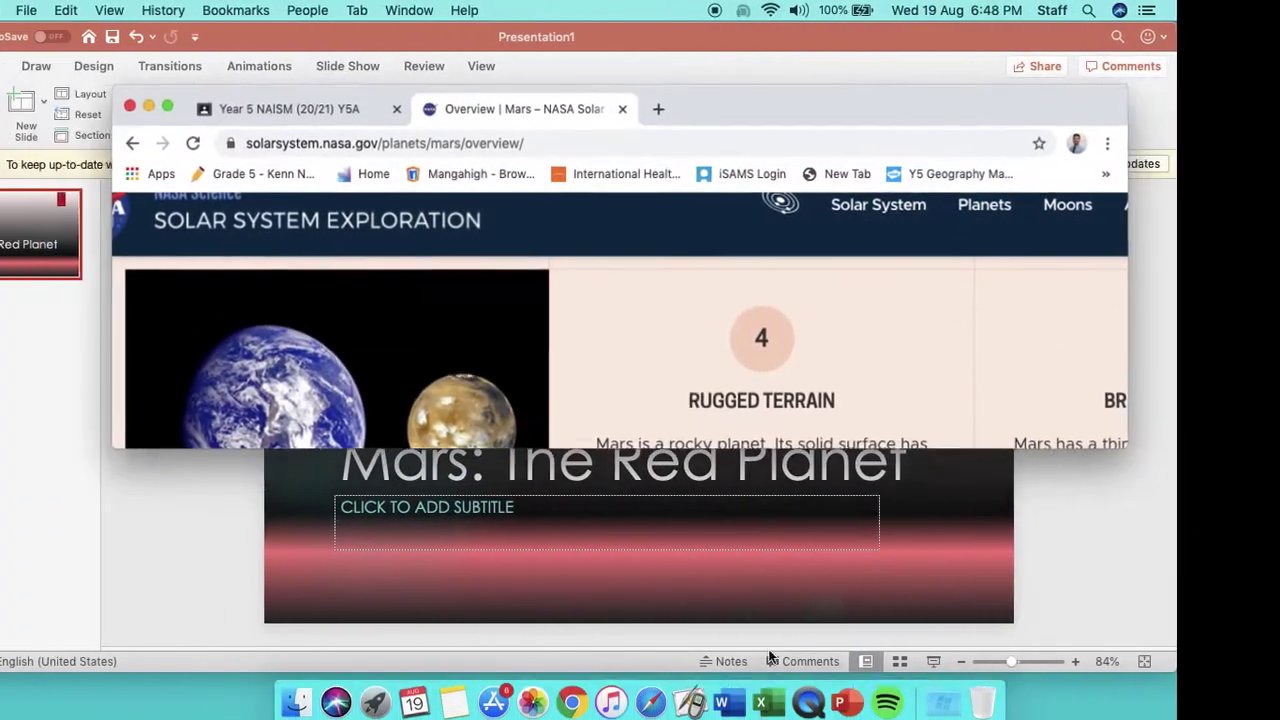
{"action": "left_click", "coordinate": [1001, 507]}
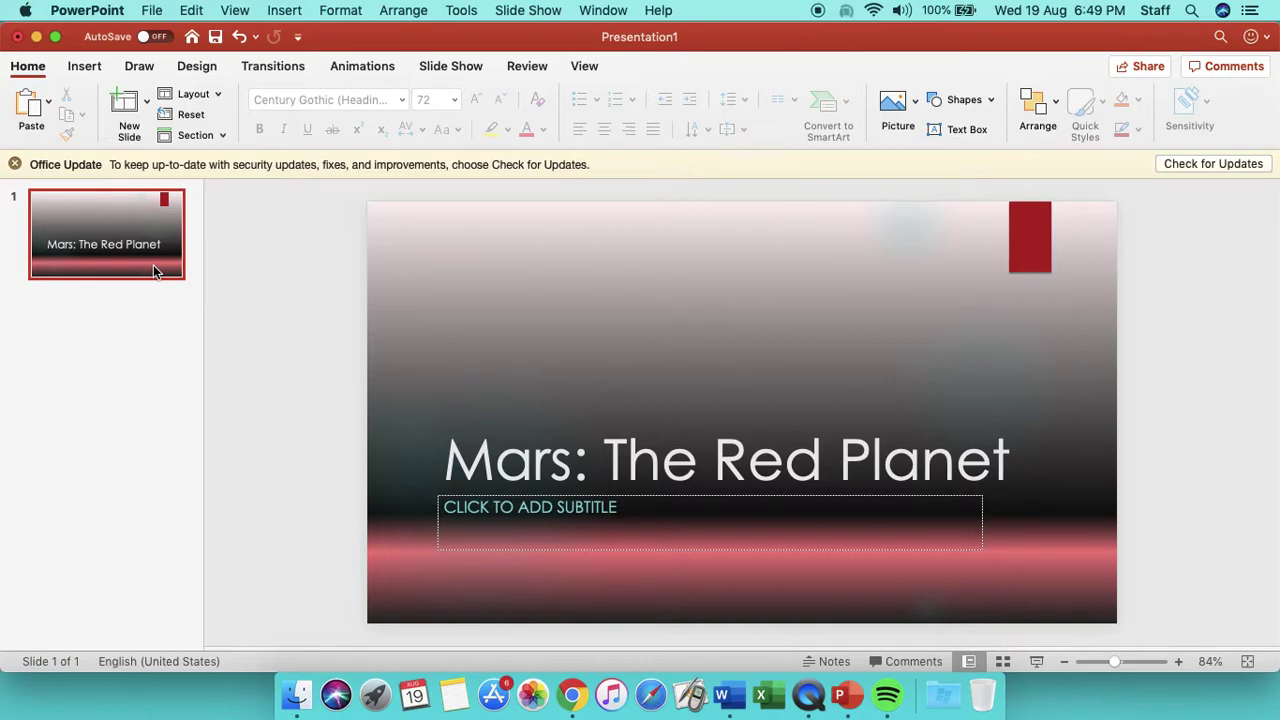
{"action": "right_click", "coordinate": [97, 357]}
Insert a blank second slide after the title slide, then return to slide 1's title.
{"action": "left_click", "coordinate": [127, 448]}
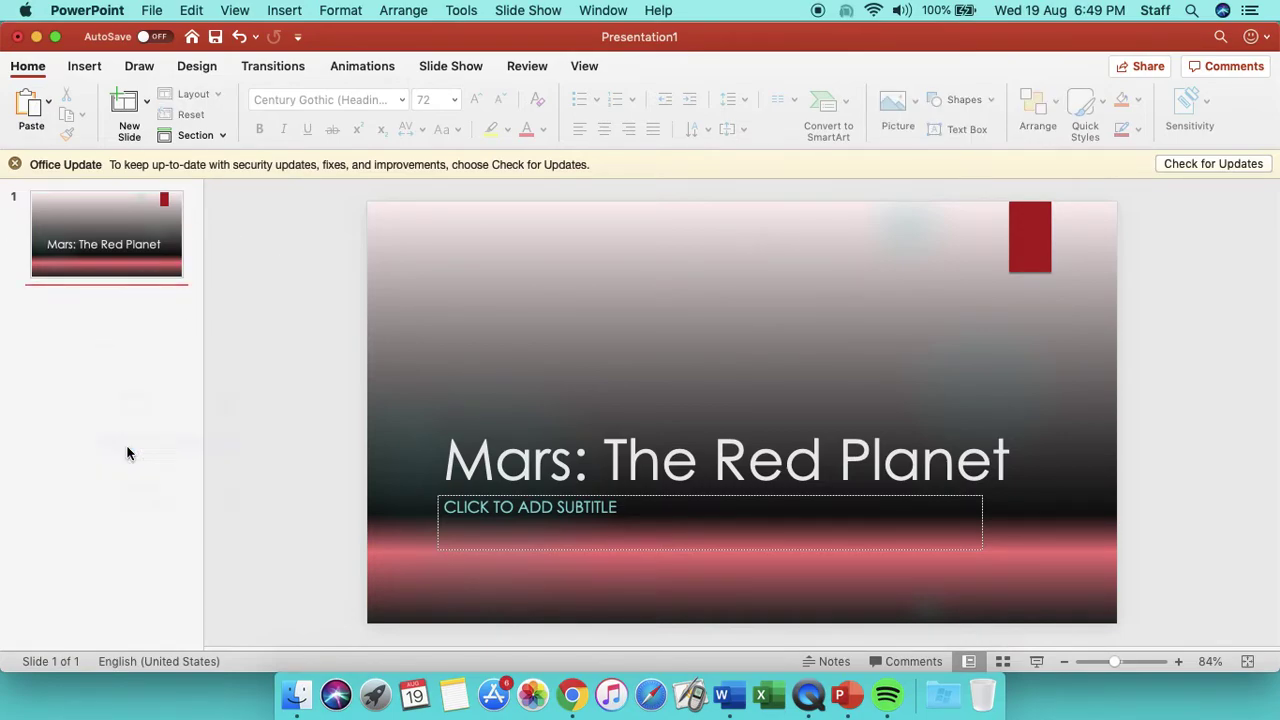
{"action": "key", "text": "Up"}
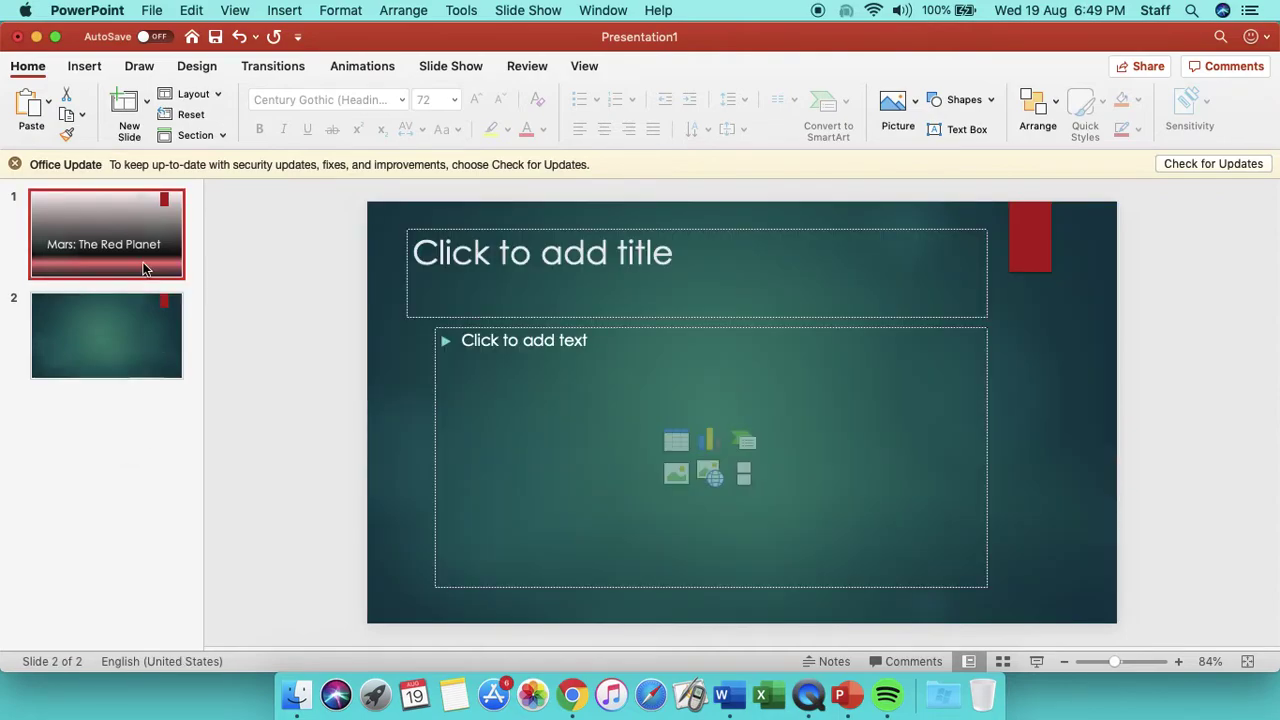
{"action": "key", "text": "Down"}
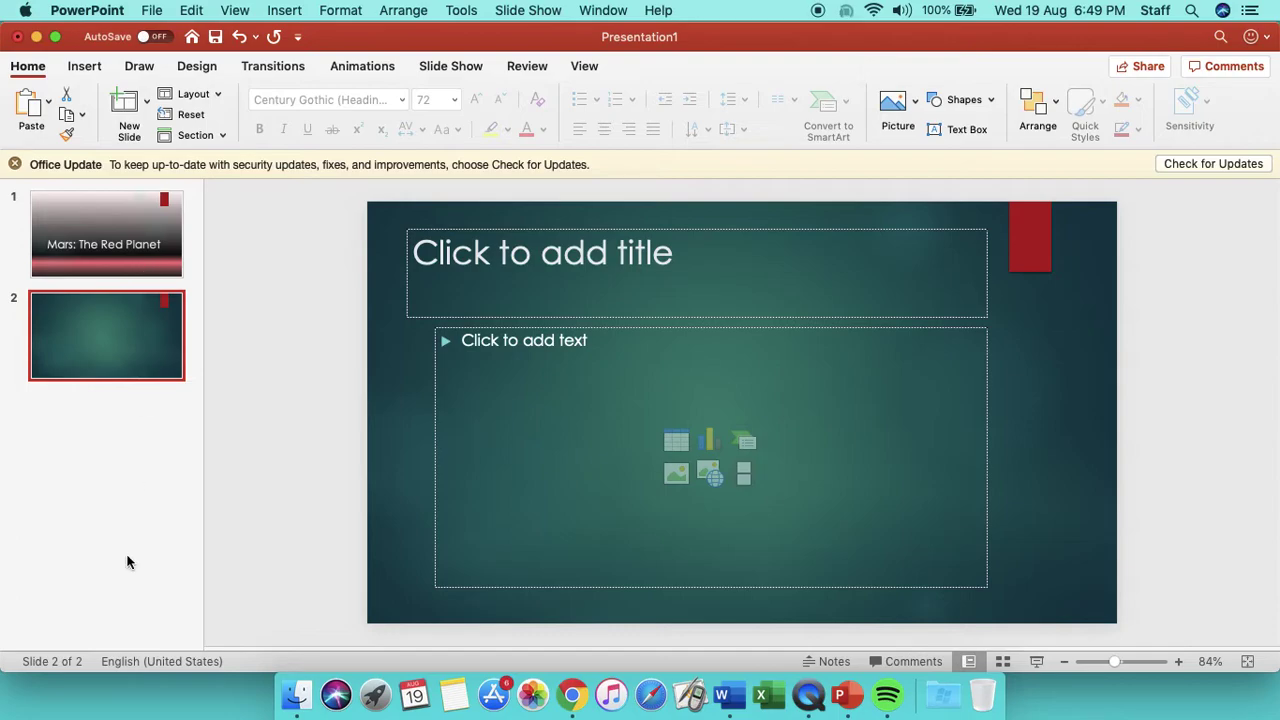
{"action": "left_click", "coordinate": [125, 277]}
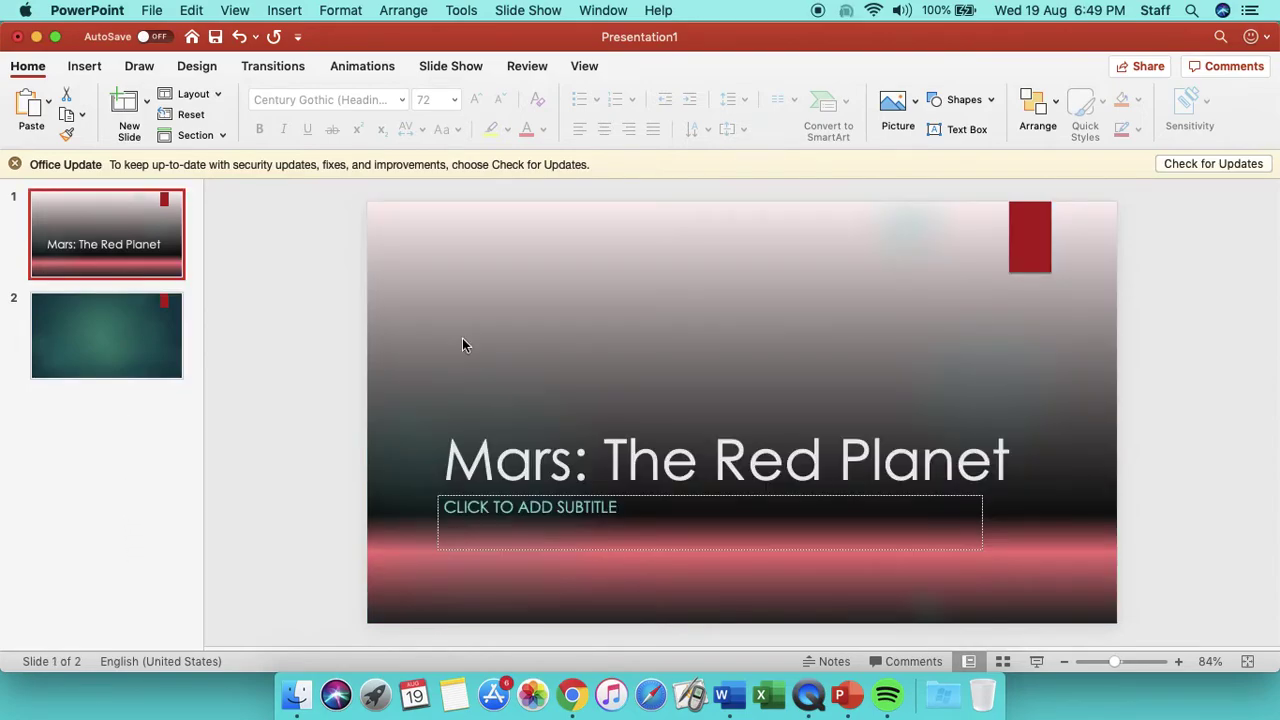
{"action": "left_click", "coordinate": [535, 458]}
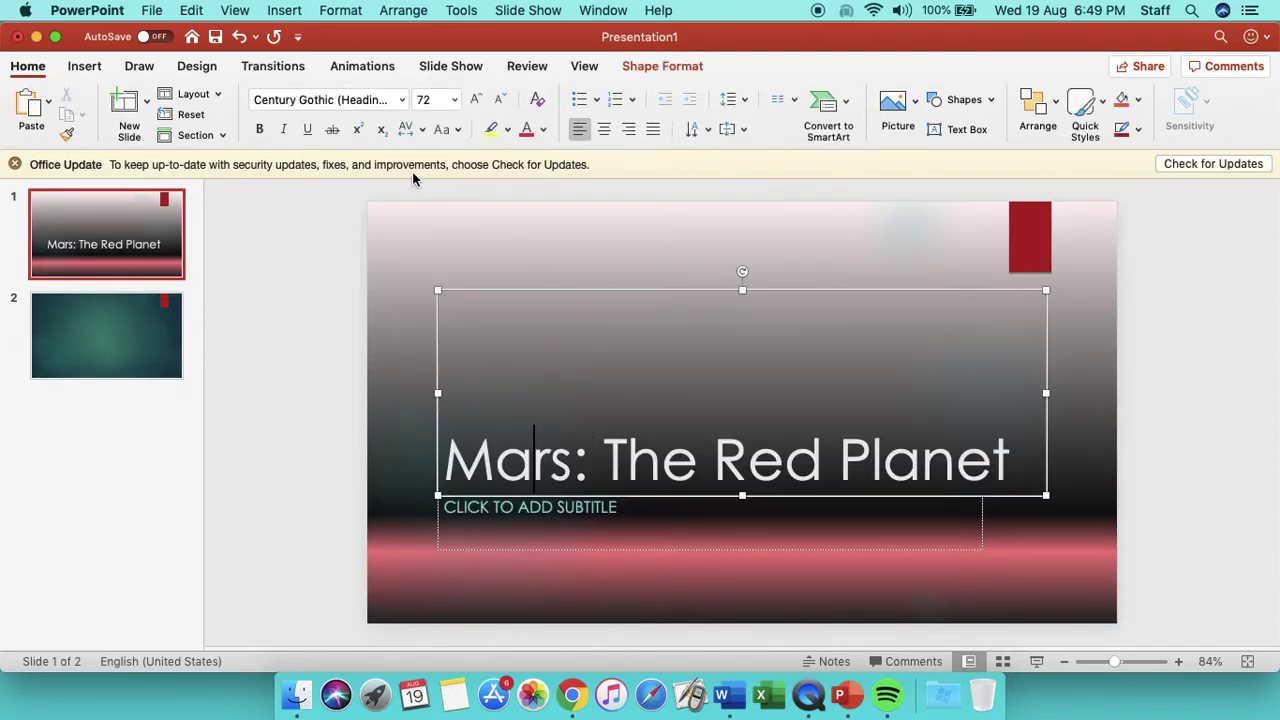
{"action": "left_click", "coordinate": [84, 66]}
Apply the purple Design variant and the planet-graphic Design Idea to the title slide.
{"action": "left_click", "coordinate": [145, 68]}
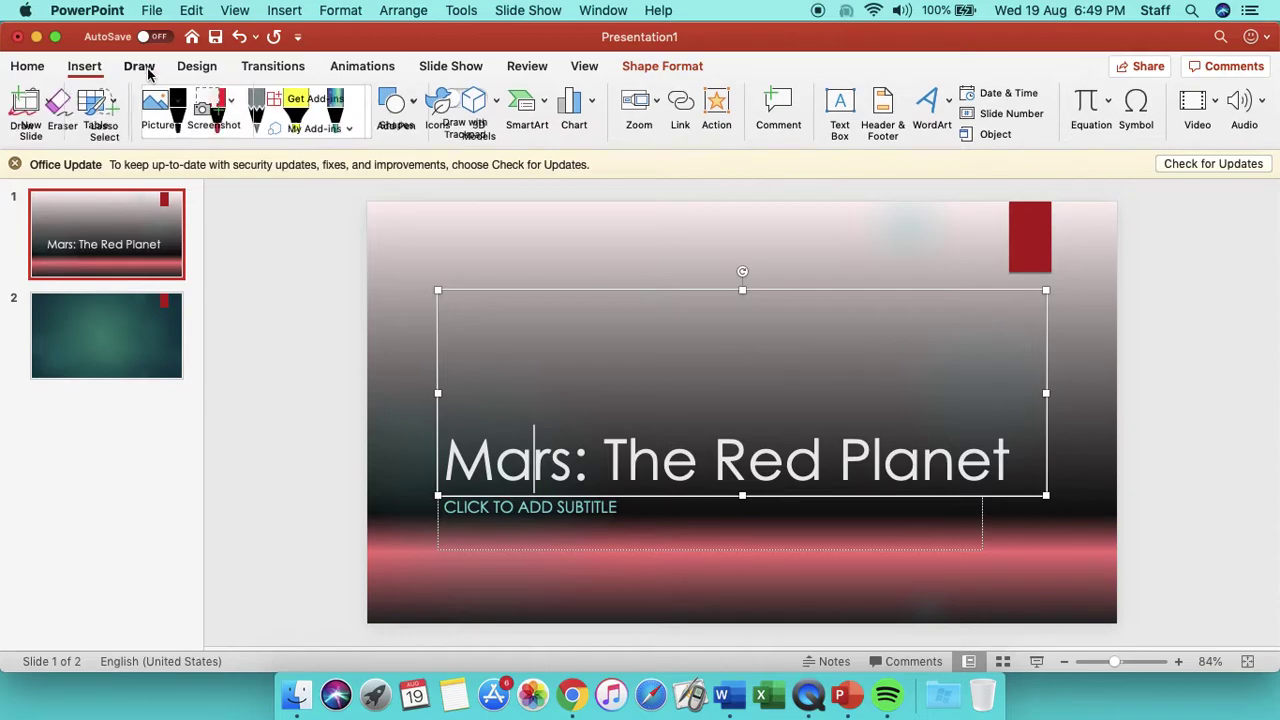
{"action": "left_click", "coordinate": [196, 67]}
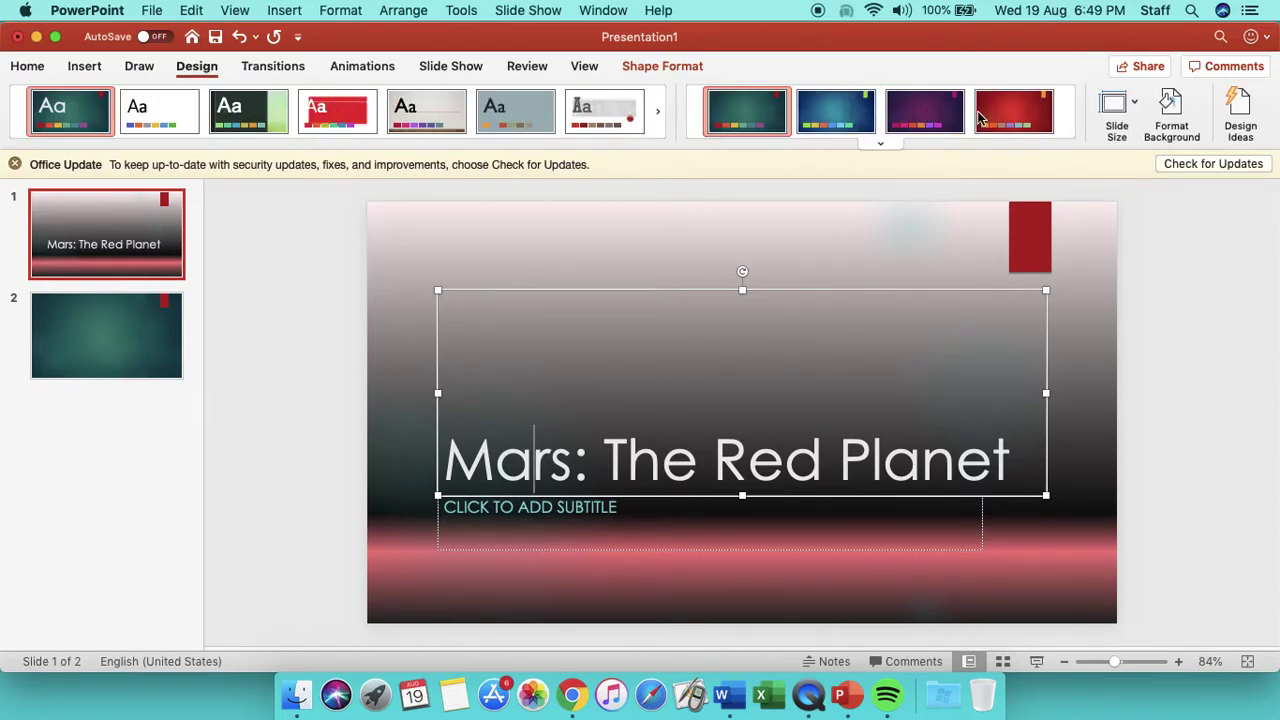
{"action": "left_click", "coordinate": [980, 118]}
{"action": "left_click", "coordinate": [933, 130]}
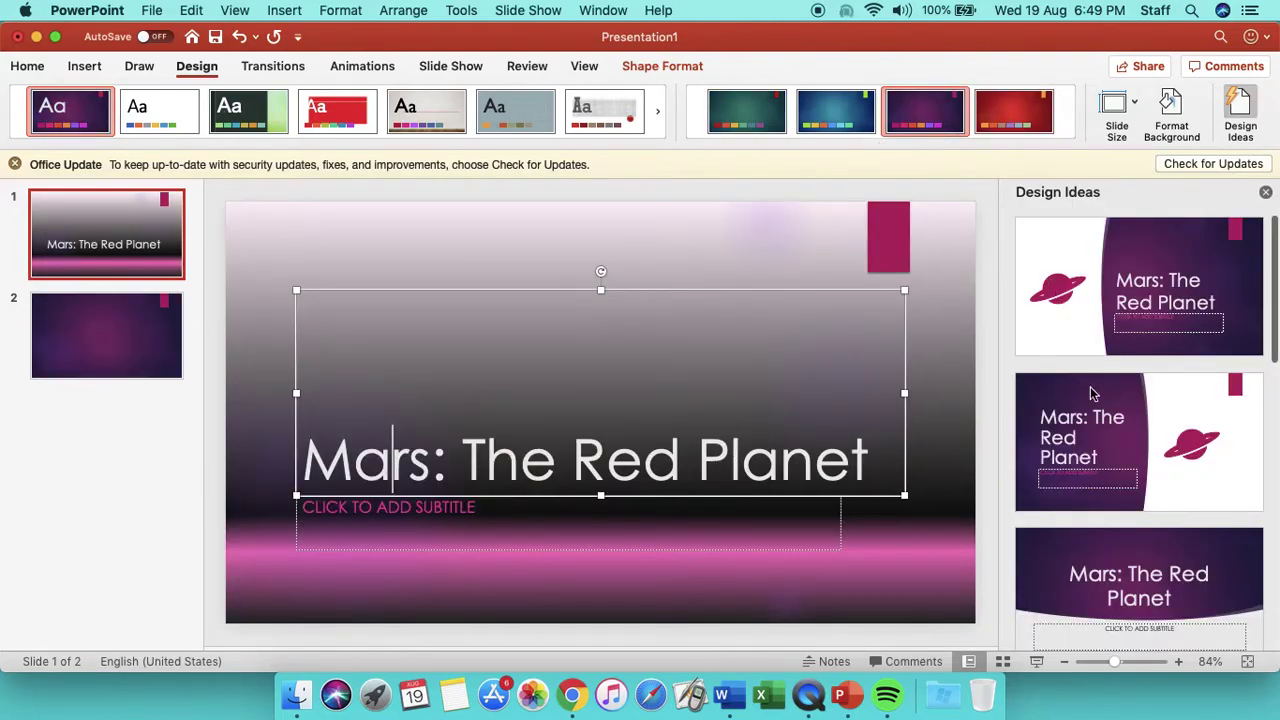
{"action": "left_click", "coordinate": [1112, 393]}
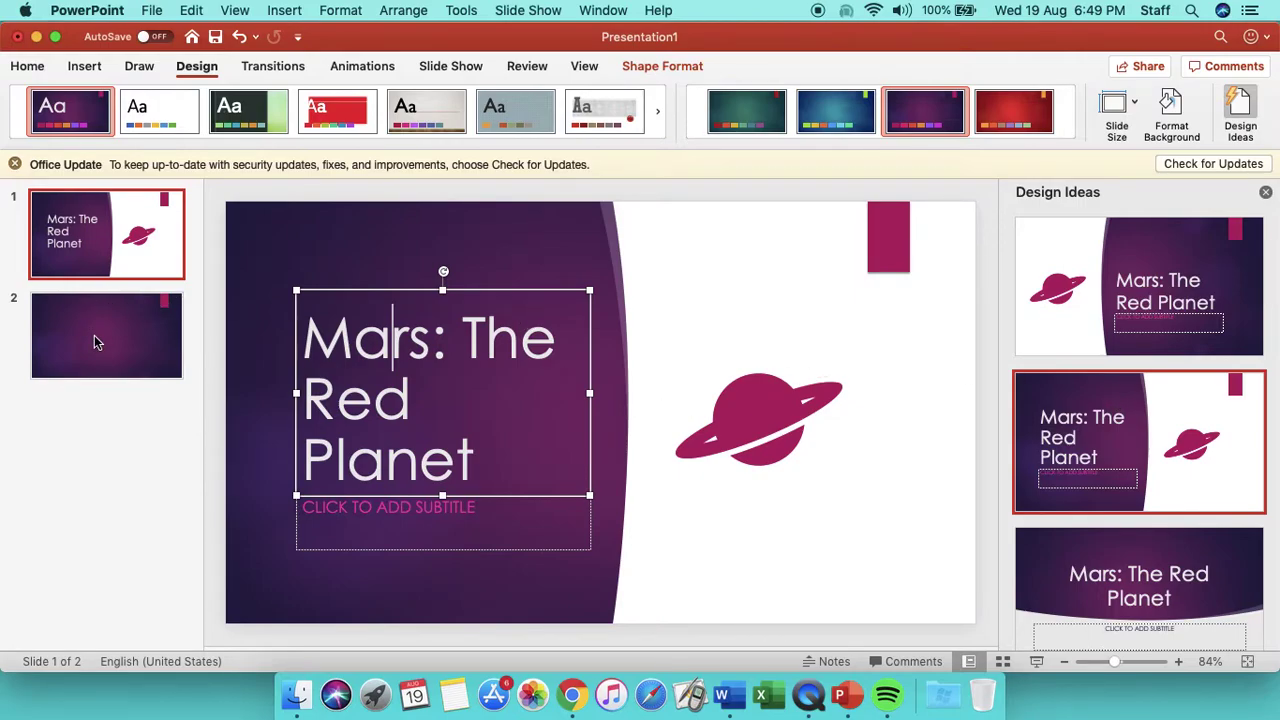
Check the second slide's restyled title, then go back to the Mars title slide.
{"action": "scroll", "coordinate": [1154, 460], "scroll_direction": "down", "scroll_amount": 5}
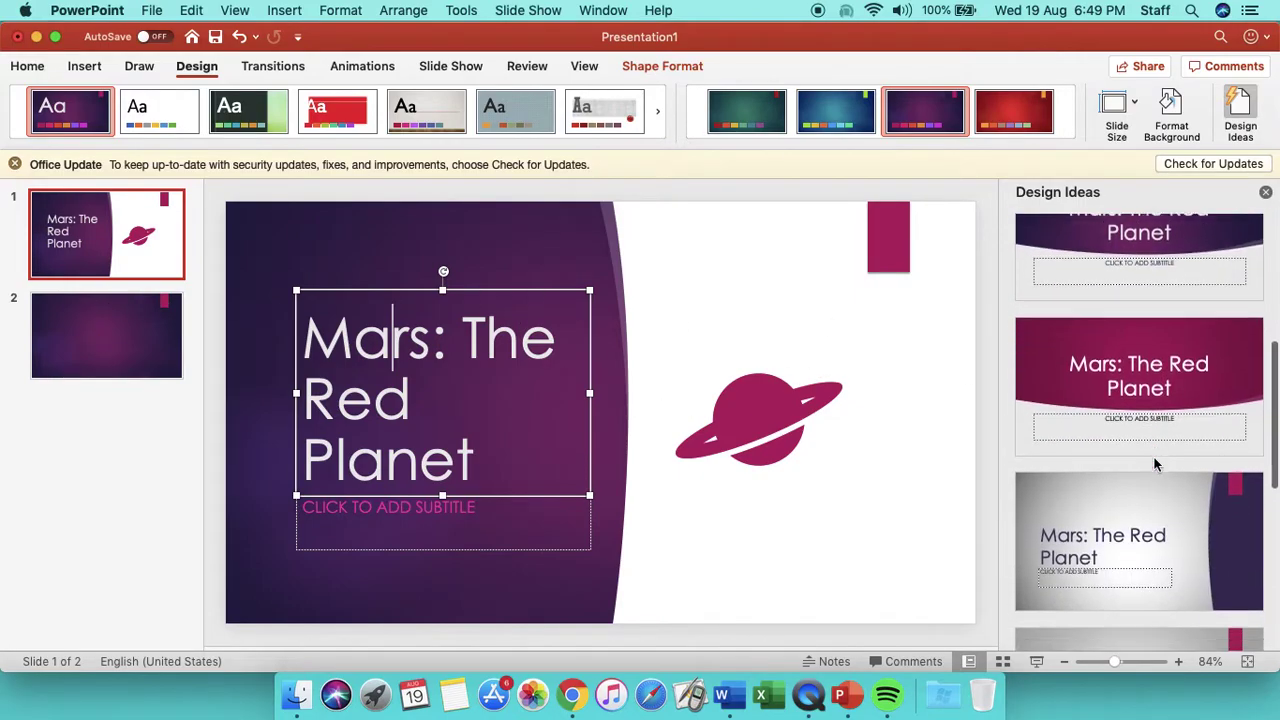
{"action": "scroll", "coordinate": [1154, 463], "scroll_direction": "down", "scroll_amount": 4}
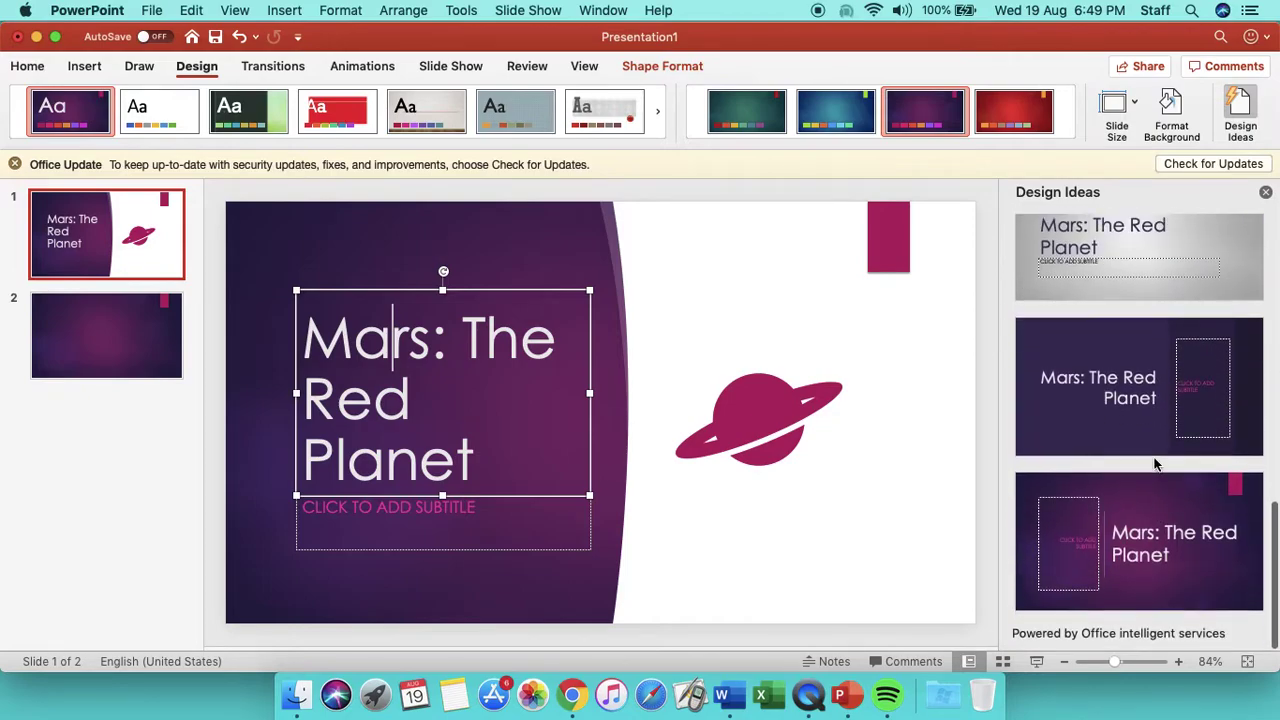
{"action": "left_click", "coordinate": [168, 330]}
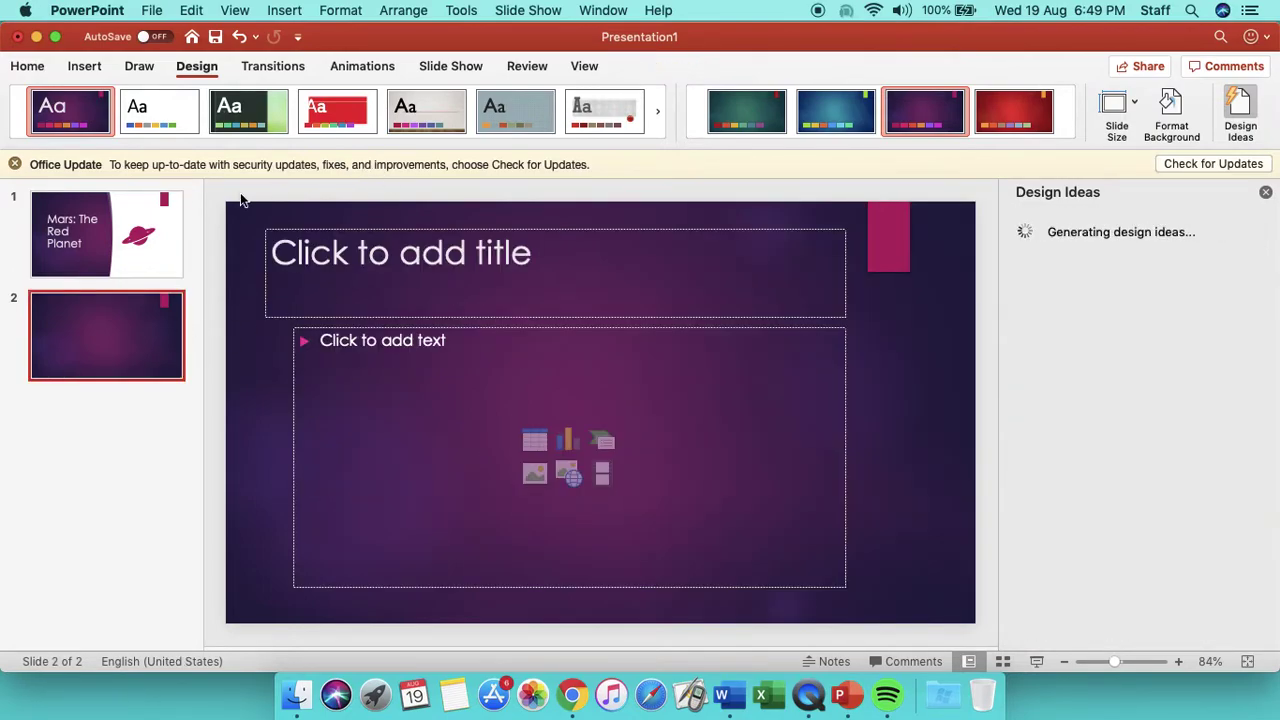
{"action": "left_click", "coordinate": [391, 271]}
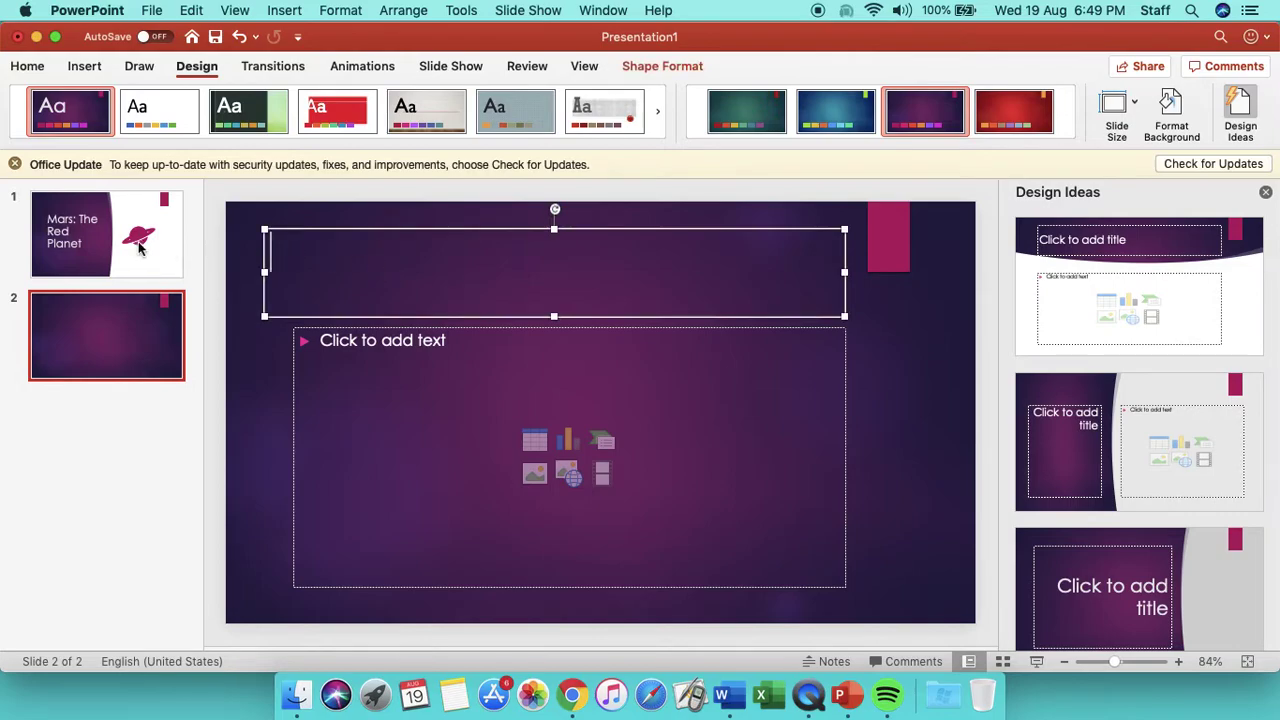
{"action": "left_click", "coordinate": [140, 248]}
{"action": "left_click", "coordinate": [255, 68]}
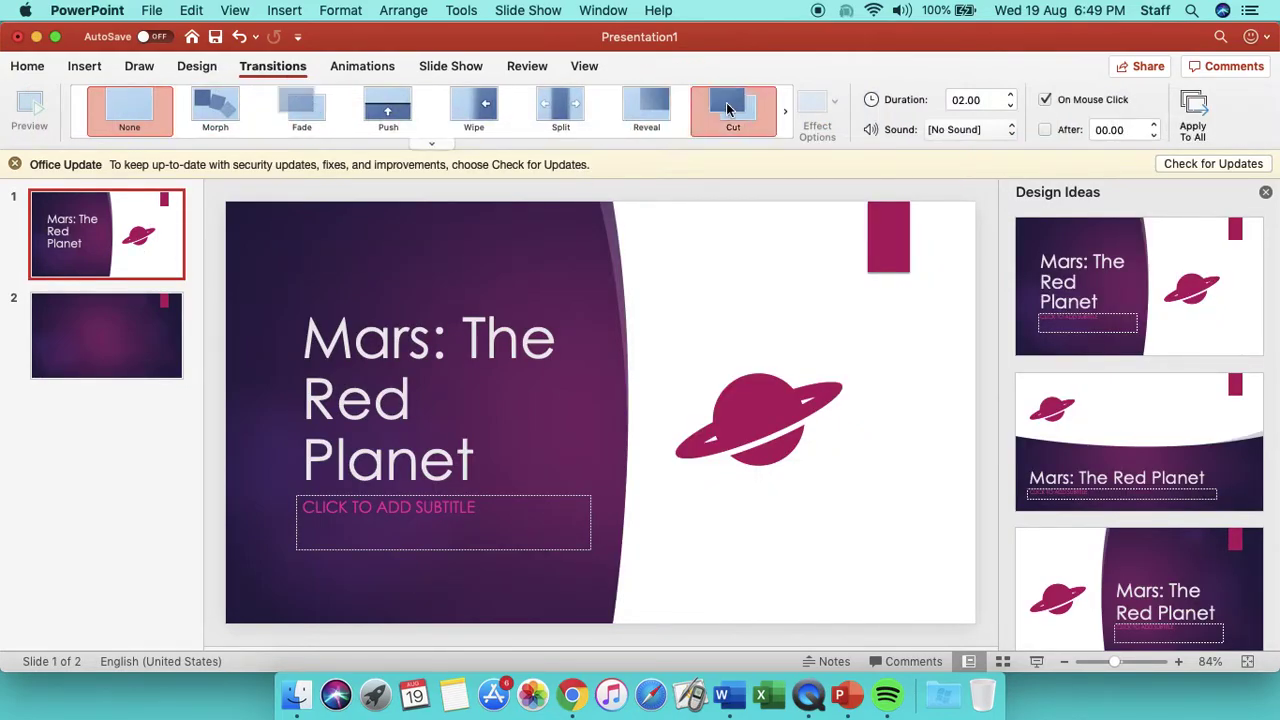
After trying Curtains, give the title slide a Cover transition with 01.00 duration.
{"action": "left_click", "coordinate": [786, 111]}
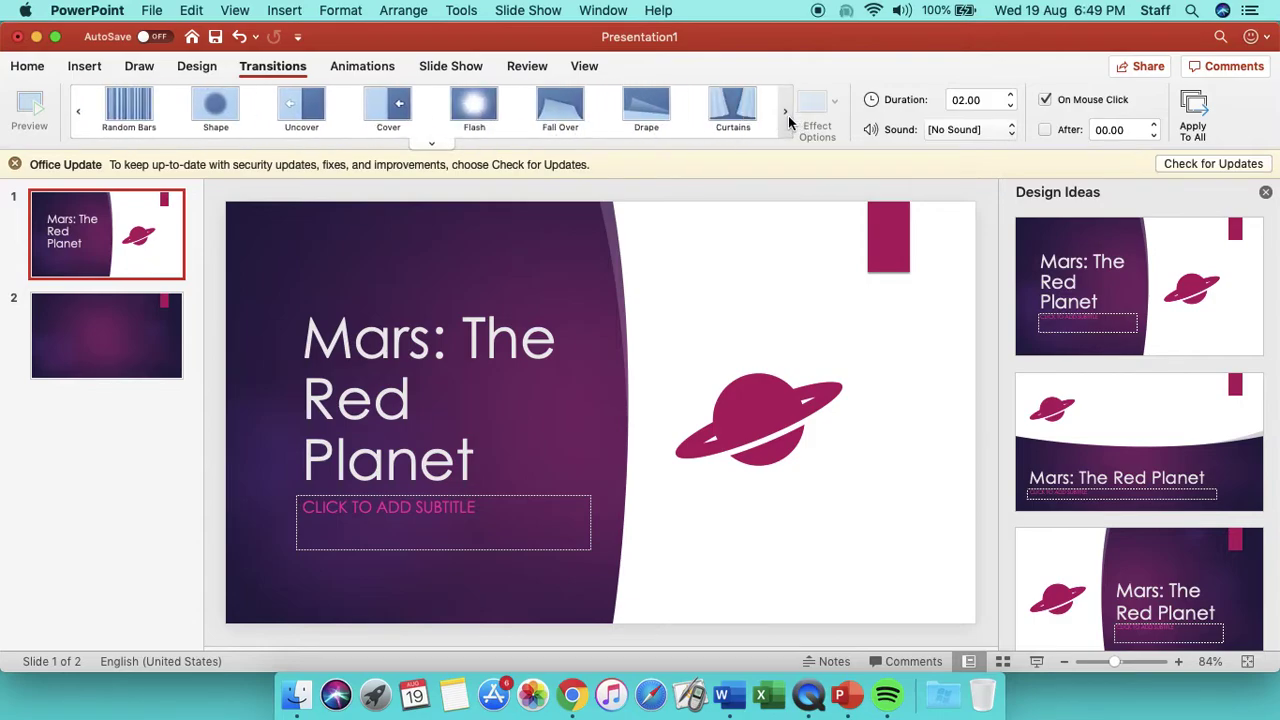
{"action": "left_click", "coordinate": [731, 110]}
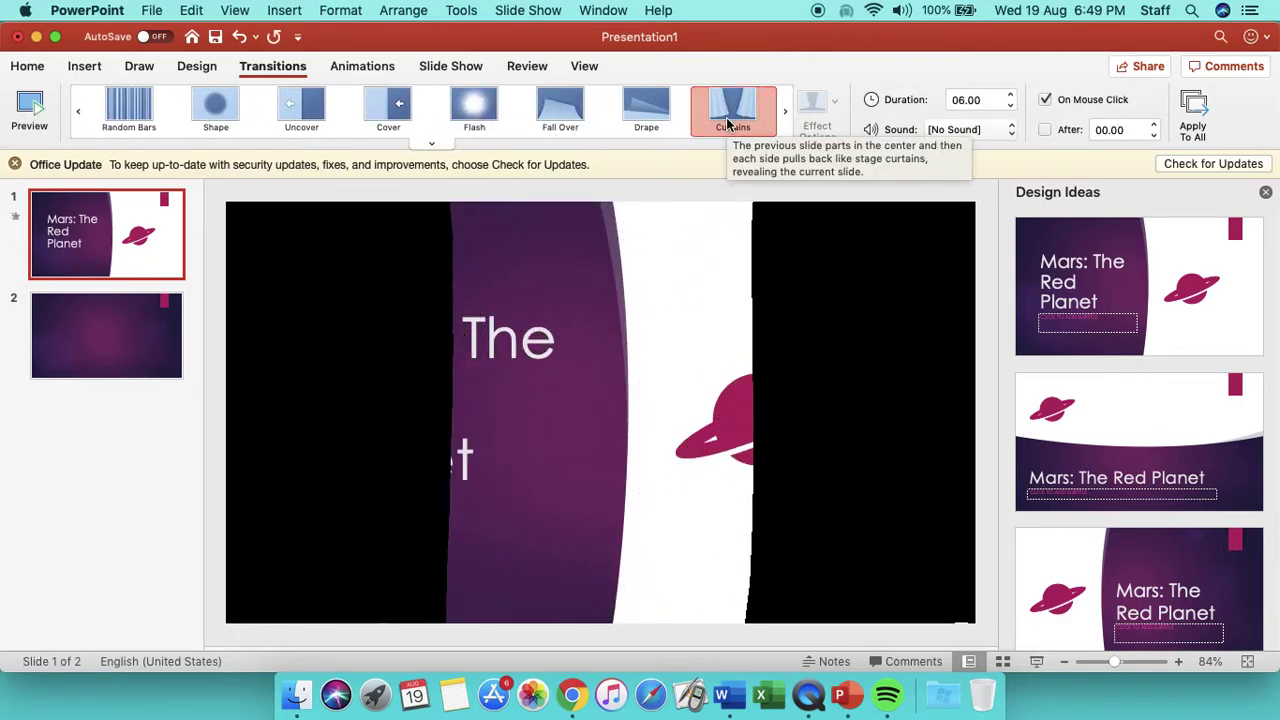
{"action": "left_click", "coordinate": [418, 128]}
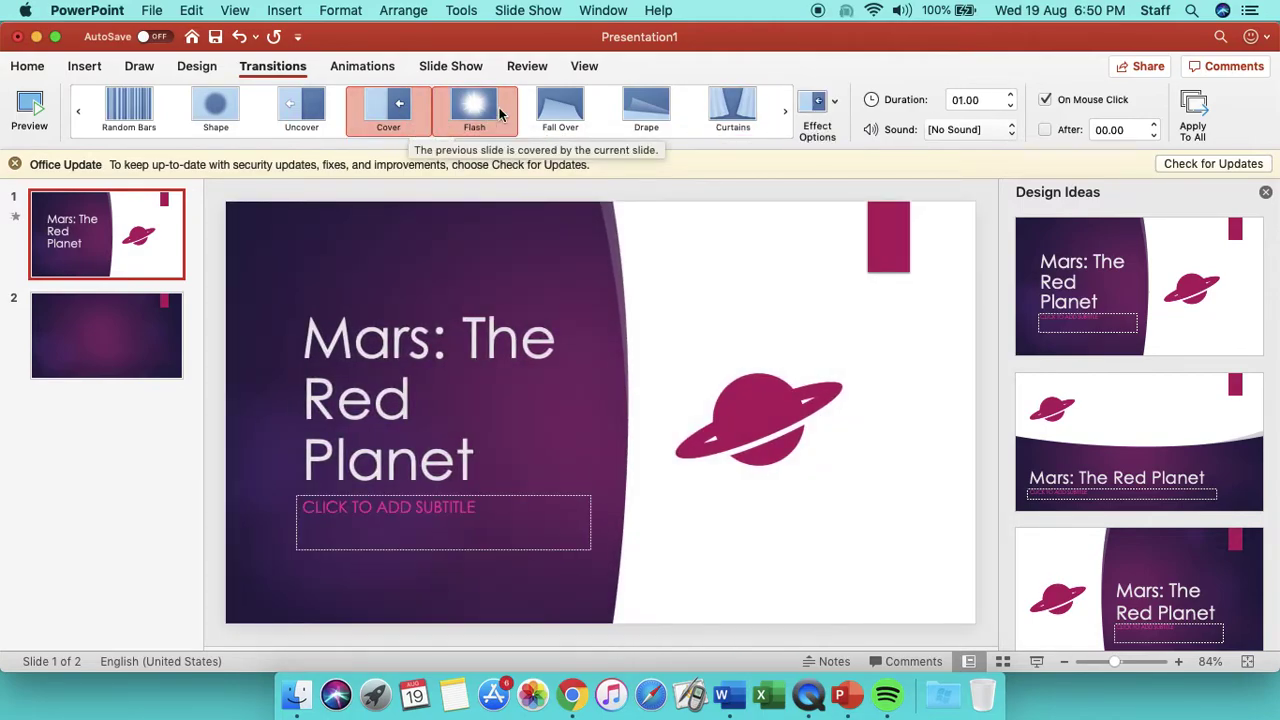
{"action": "left_click", "coordinate": [366, 70]}
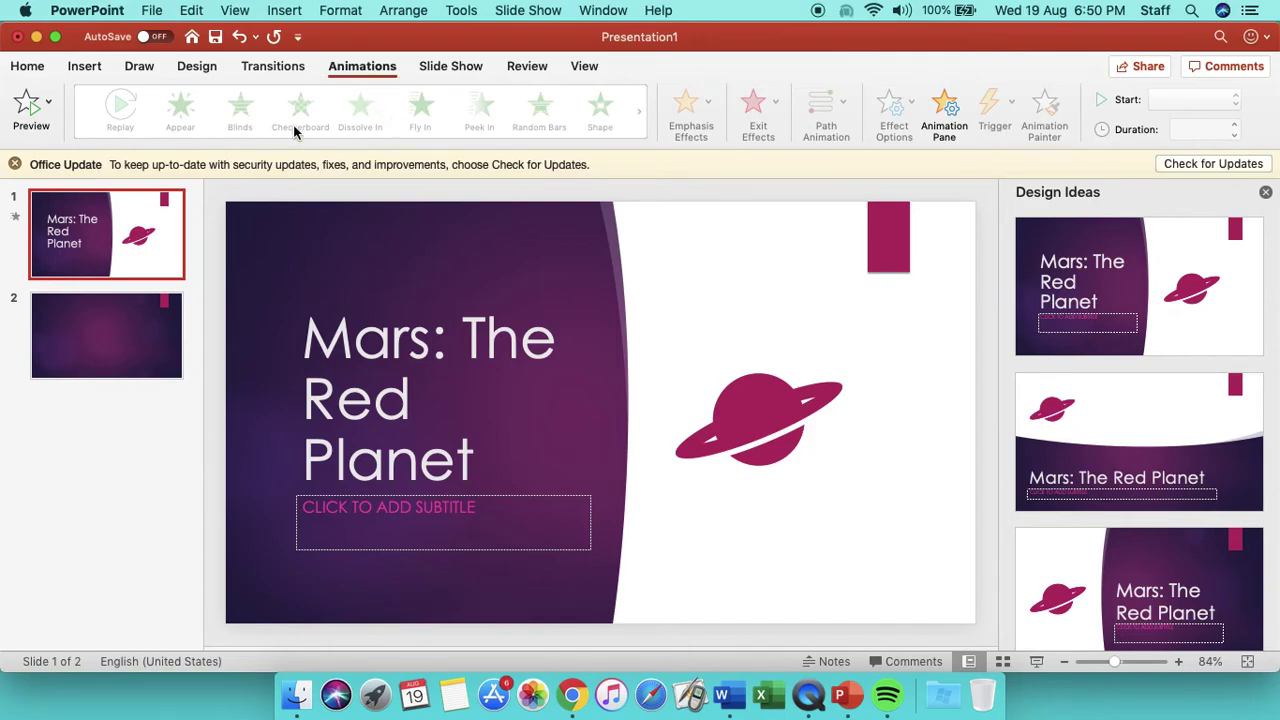
Give the Mars title an Appear entrance animation after trying Random Bars and Fly In.
{"action": "left_click", "coordinate": [432, 336]}
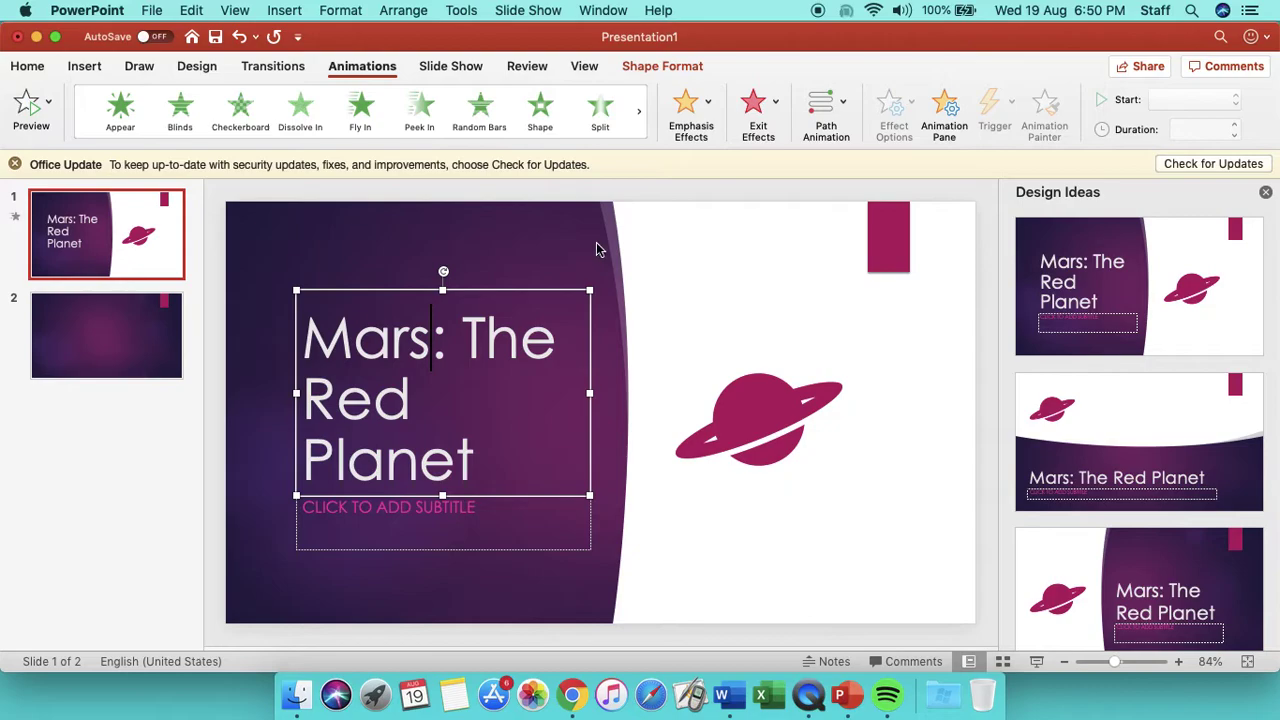
{"action": "left_click", "coordinate": [493, 113]}
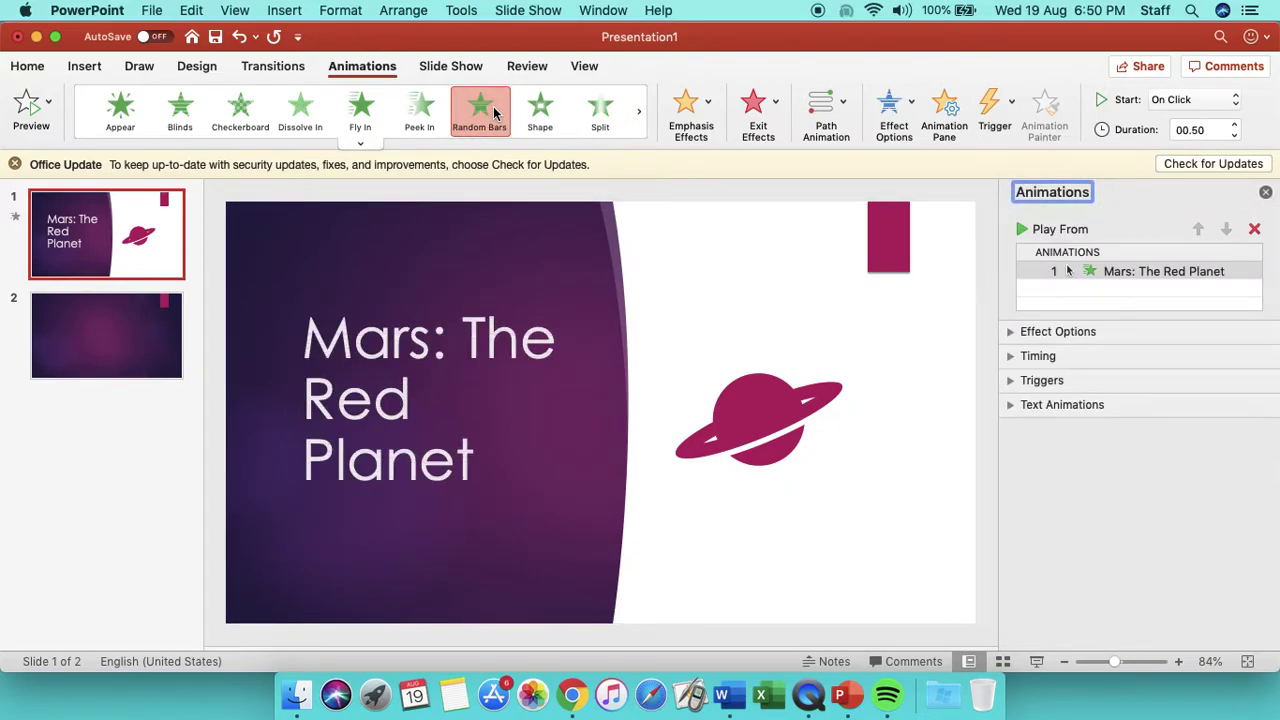
{"action": "left_click", "coordinate": [358, 118]}
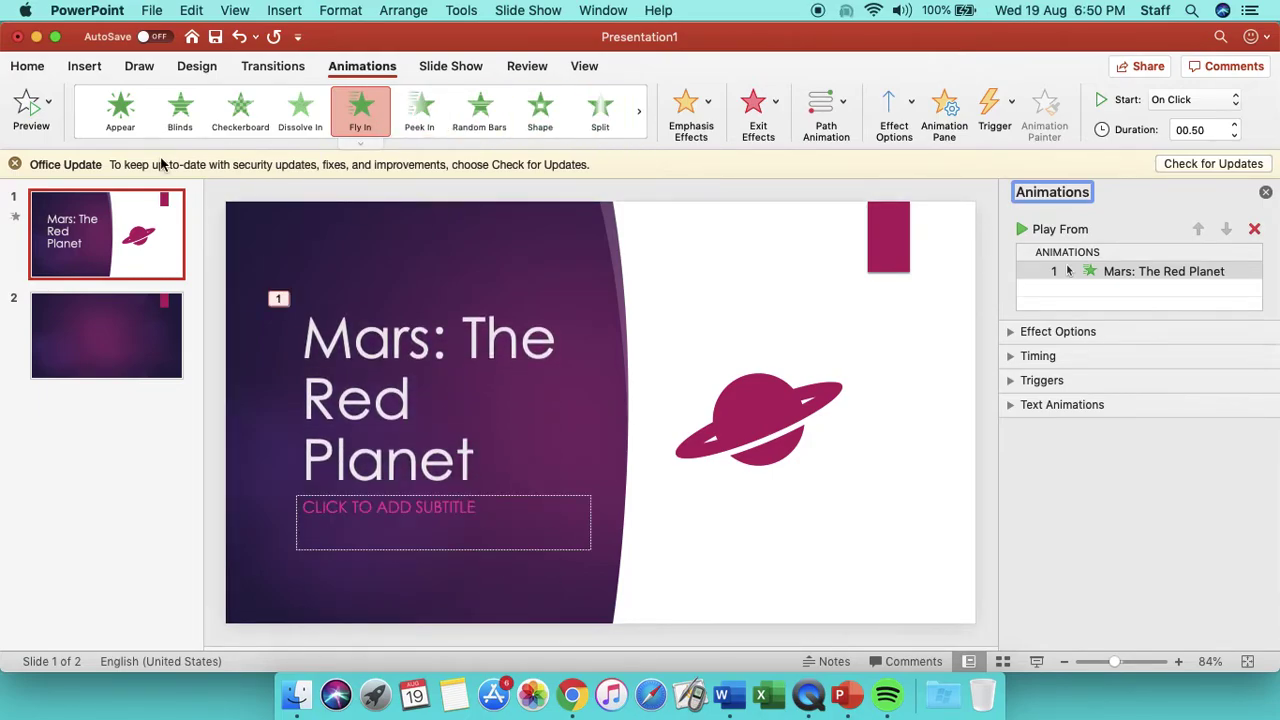
{"action": "left_click", "coordinate": [117, 120]}
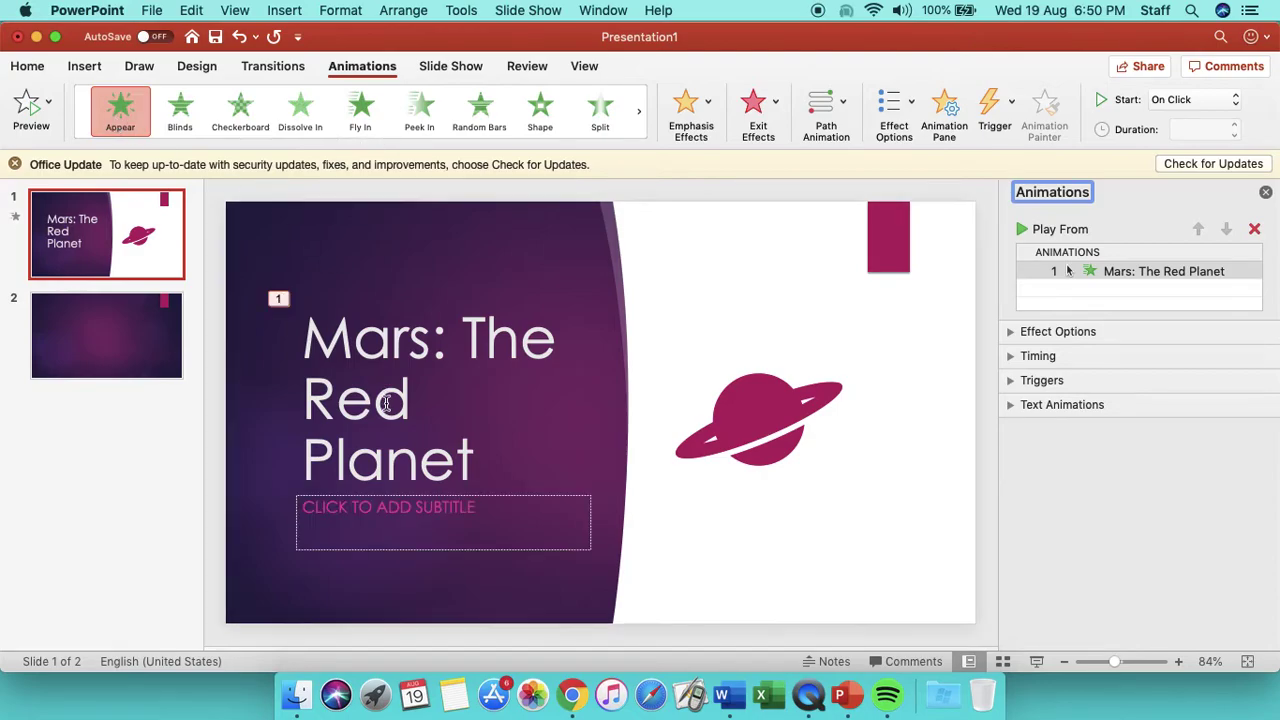
Add a second On Click entrance animation to the title, set to Random Bars.
{"action": "left_click", "coordinate": [120, 110]}
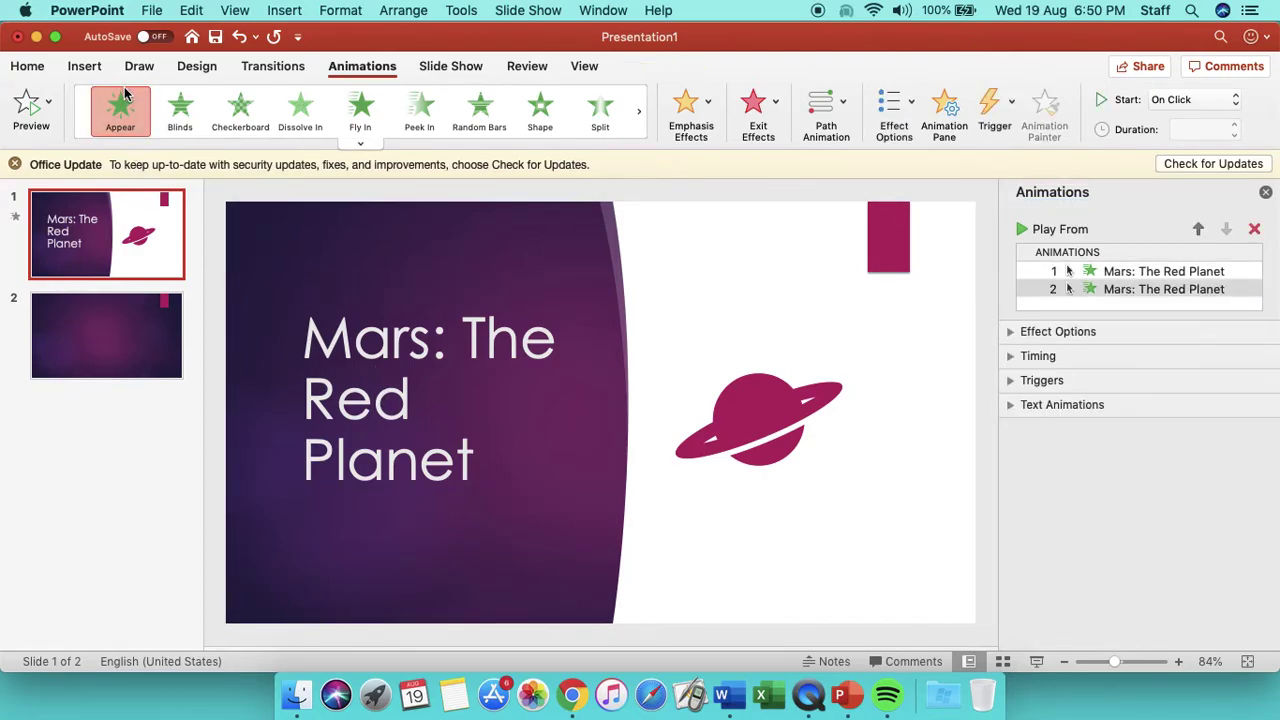
{"action": "left_click", "coordinate": [433, 118]}
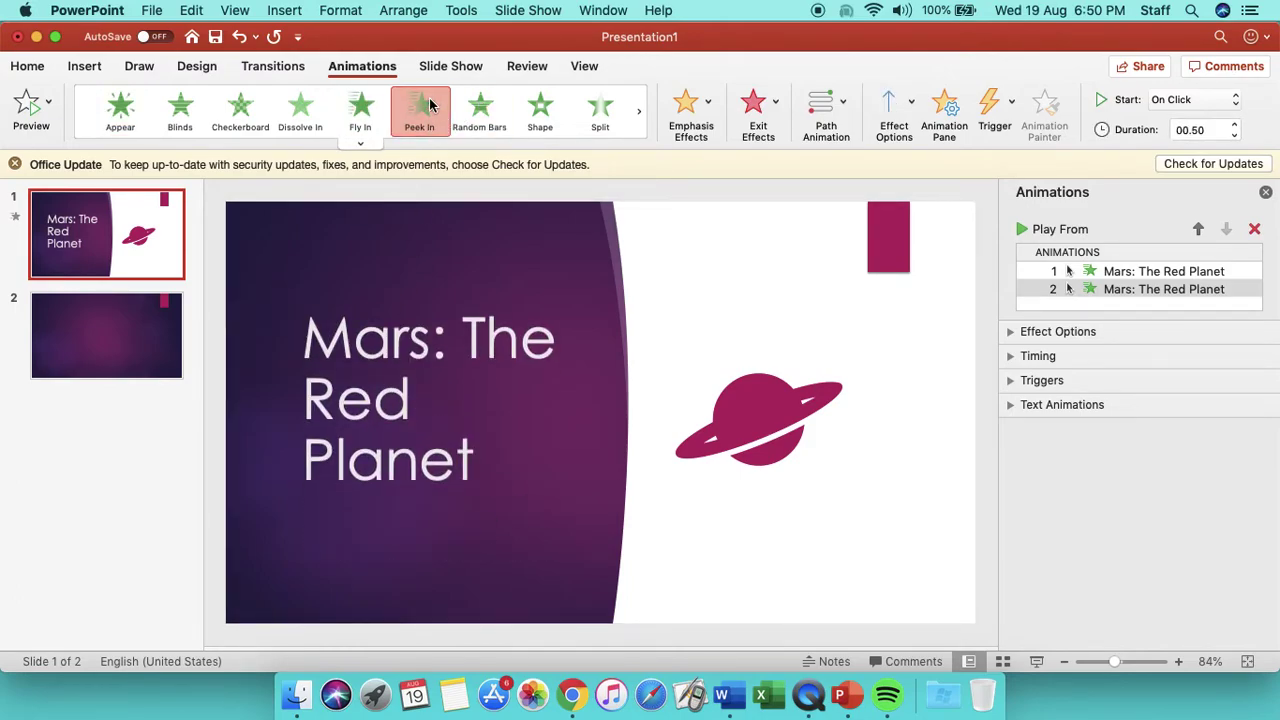
{"action": "left_click", "coordinate": [480, 113]}
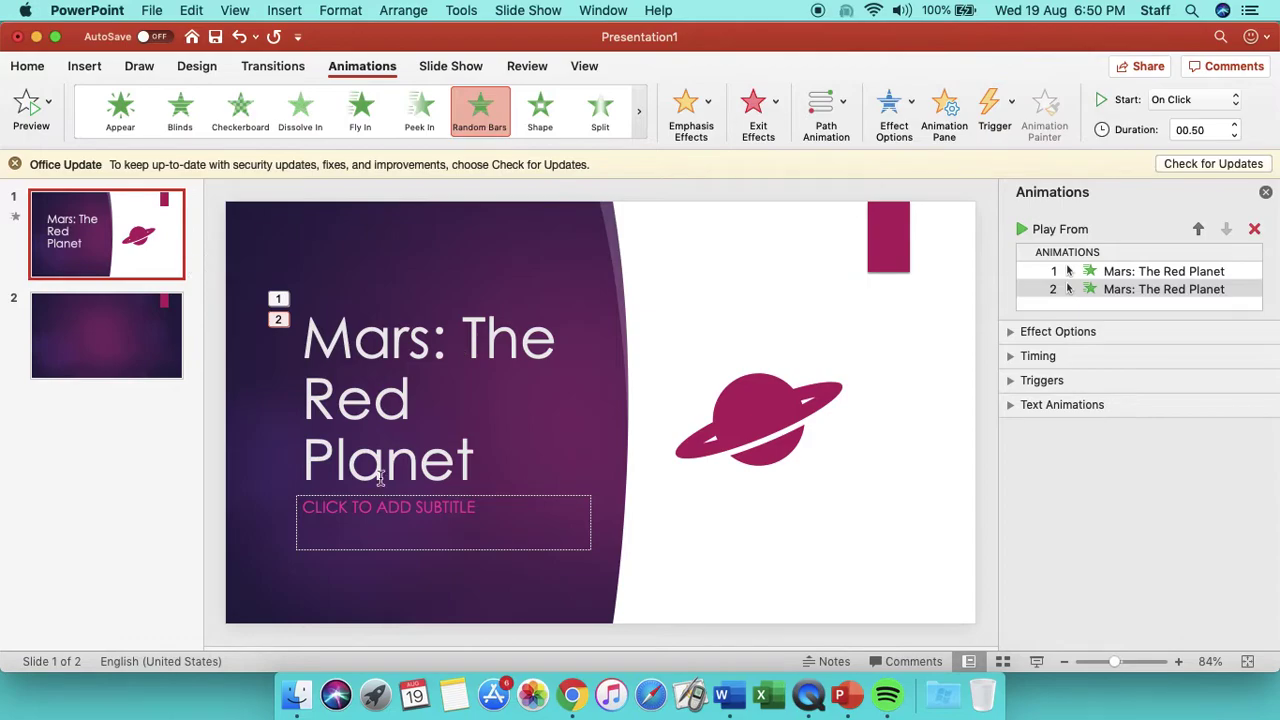
Bring the Chrome window with the NASA Mars page forward and make it full screen.
{"action": "right_click", "coordinate": [572, 690]}
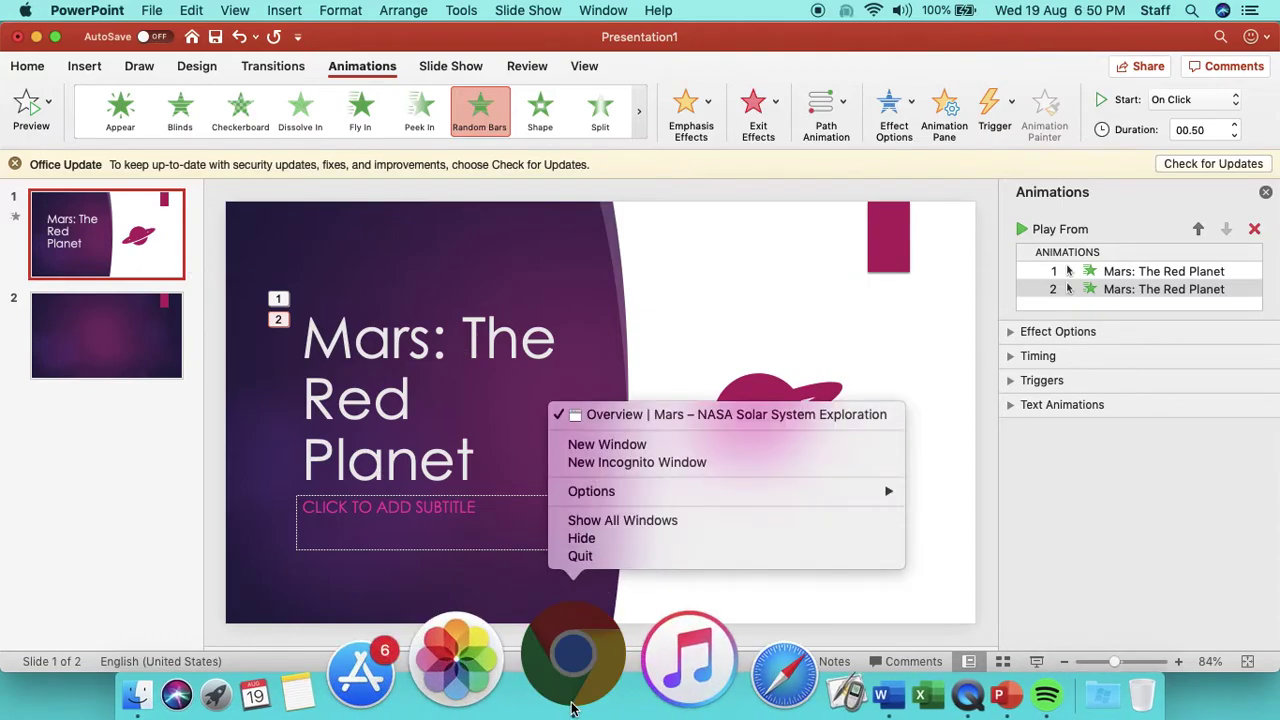
{"action": "left_click", "coordinate": [680, 415]}
{"action": "left_click", "coordinate": [172, 107]}
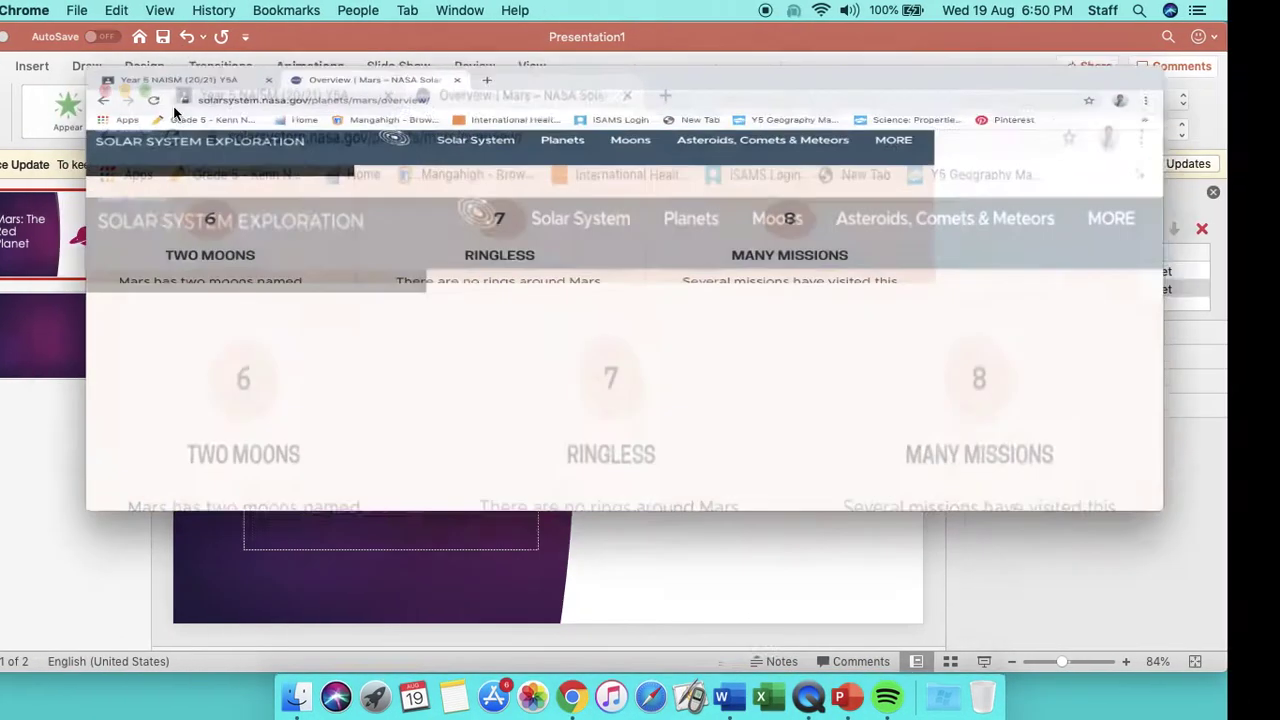
Visit the Moons overview, then return to the Mars overview with its interactive globe.
{"action": "scroll", "coordinate": [452, 338], "scroll_direction": "up", "scroll_amount": 5}
{"action": "scroll", "coordinate": [453, 338], "scroll_direction": "up", "scroll_amount": 10}
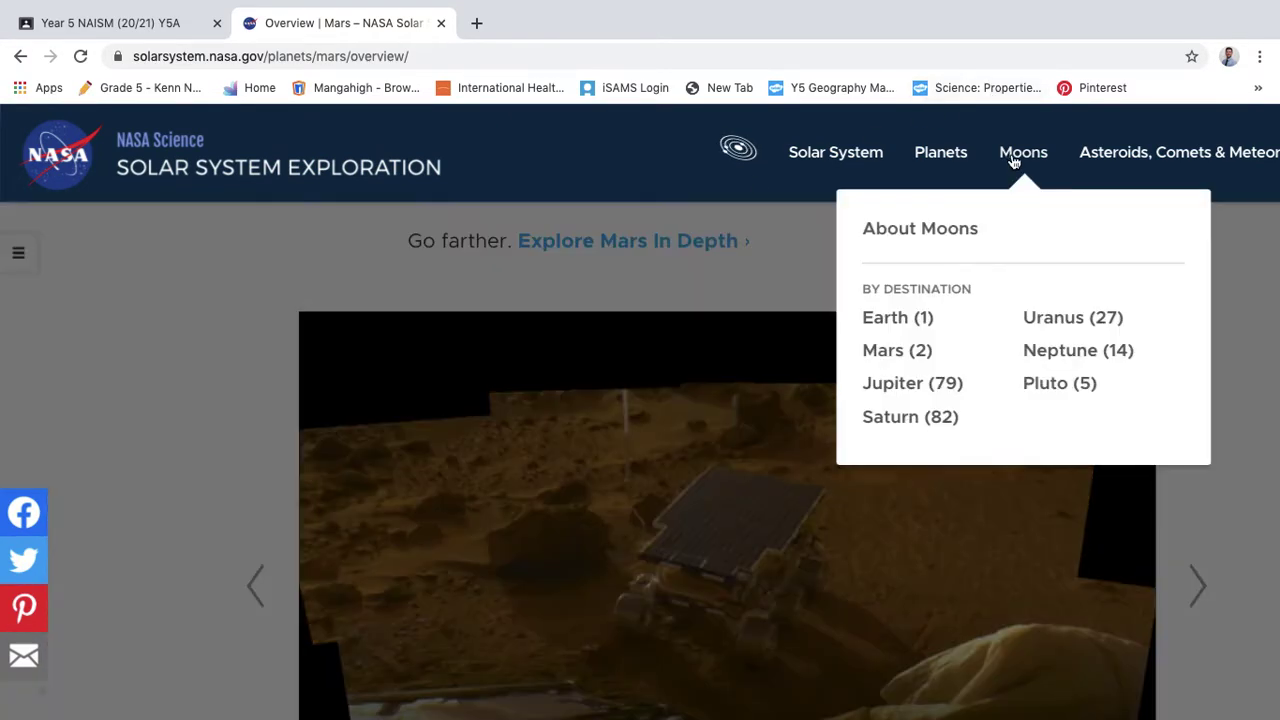
{"action": "left_click", "coordinate": [1015, 160]}
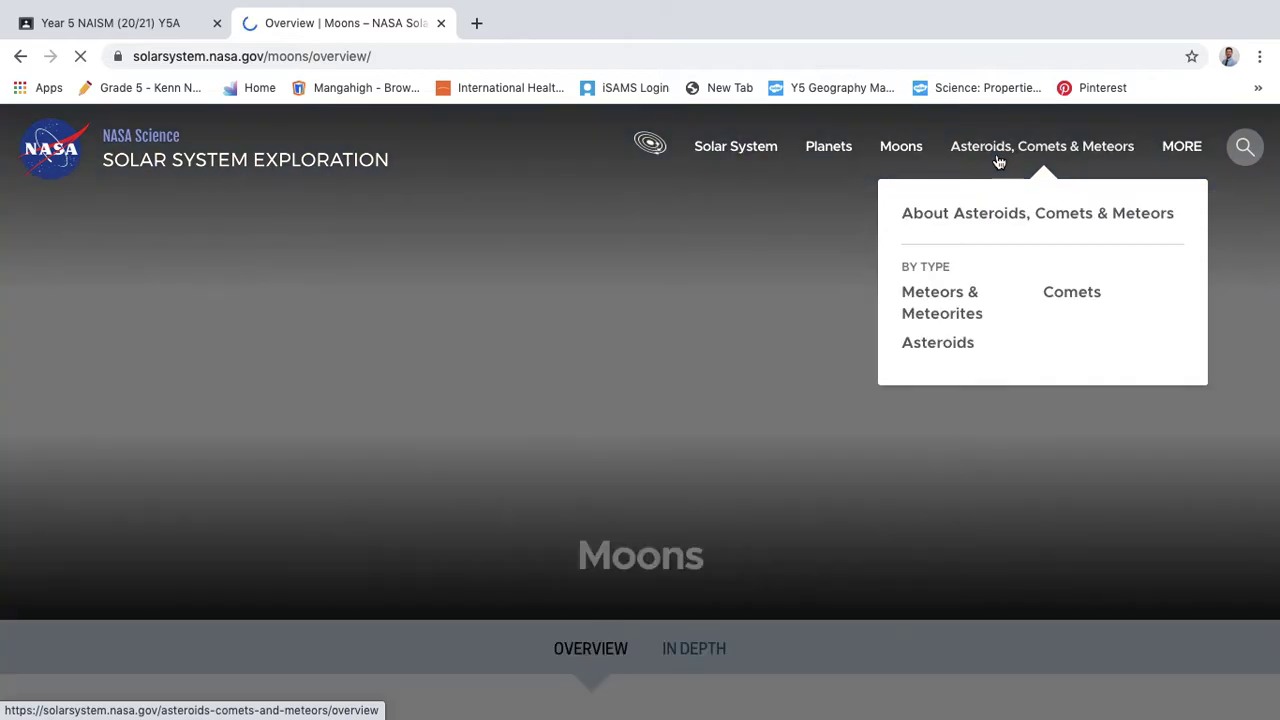
{"action": "scroll", "coordinate": [679, 401], "scroll_direction": "down", "scroll_amount": 2}
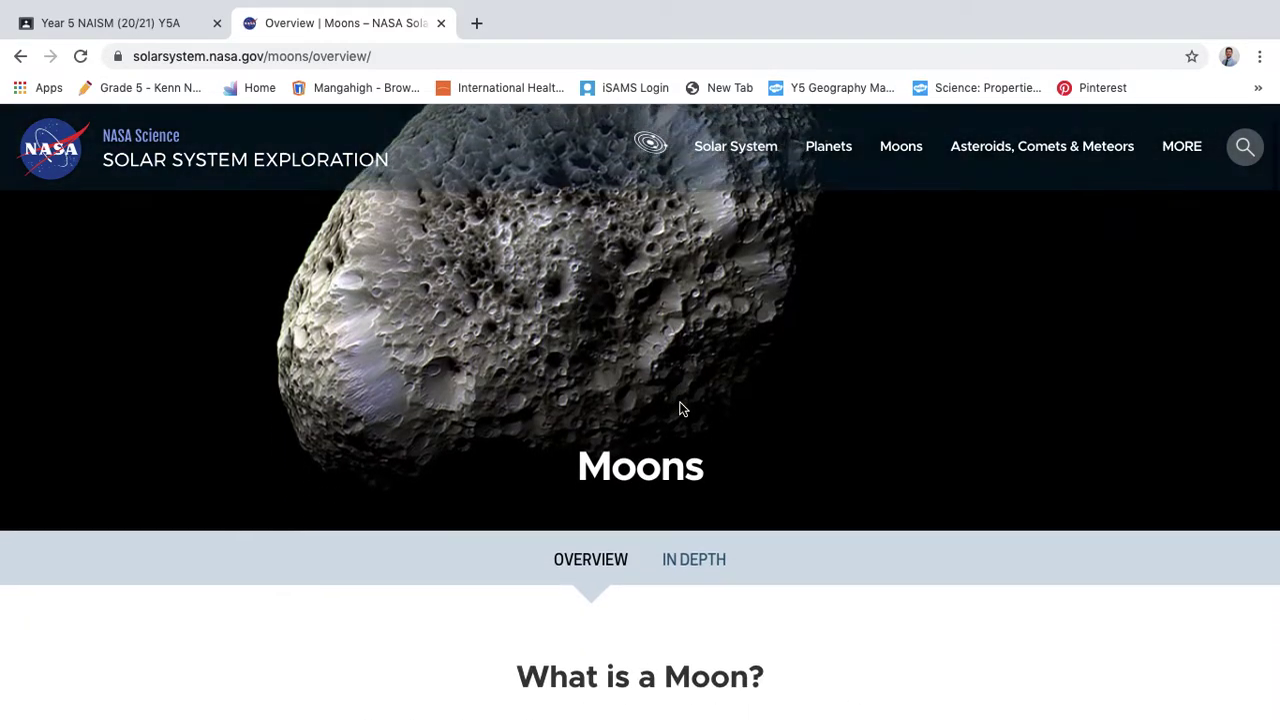
{"action": "scroll", "coordinate": [752, 293], "scroll_direction": "up", "scroll_amount": 2}
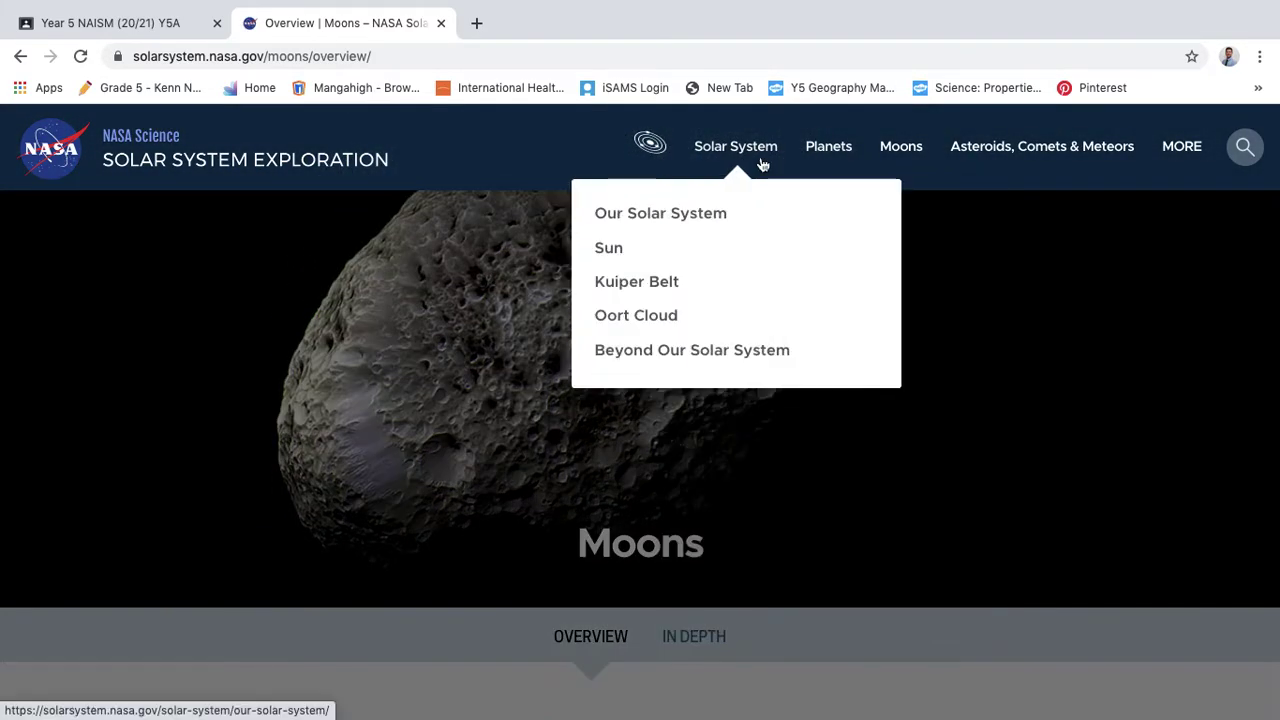
{"action": "mouse_move", "coordinate": [822, 158]}
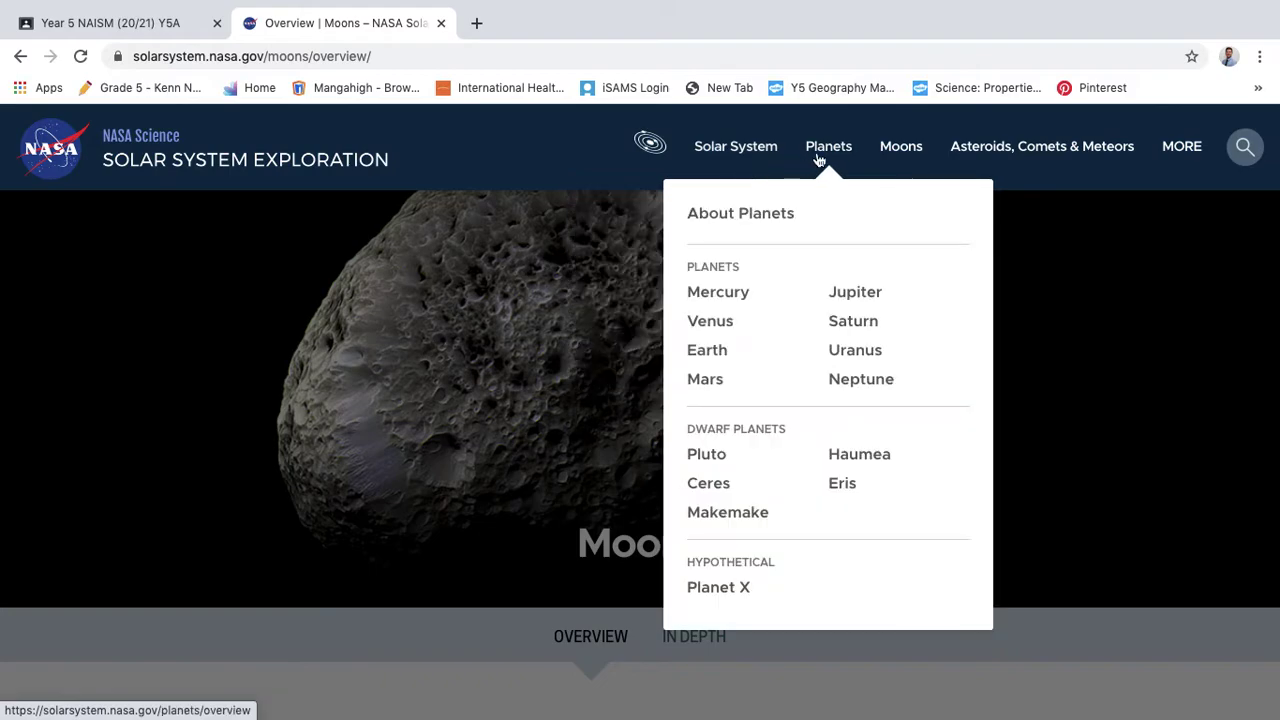
{"action": "left_click", "coordinate": [707, 380]}
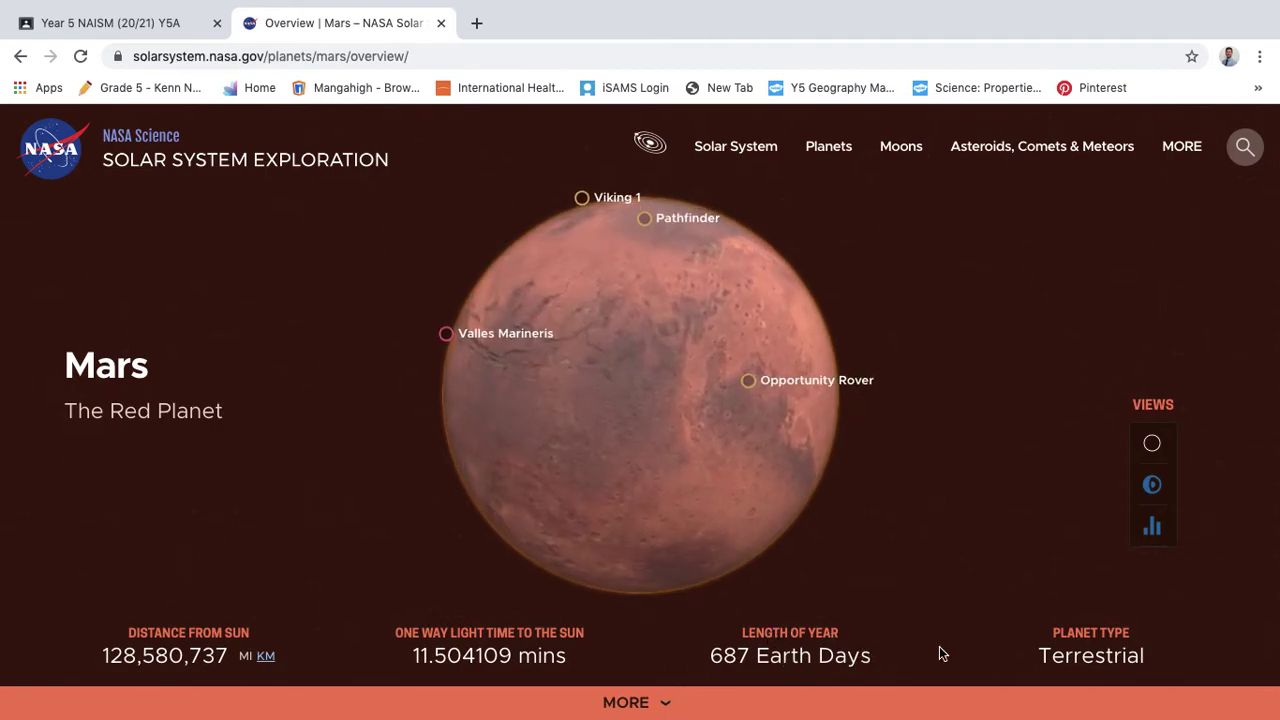
View the cutaway of Mars's interior, then the topography and Surface Roughness data maps.
{"action": "left_click", "coordinate": [1152, 486]}
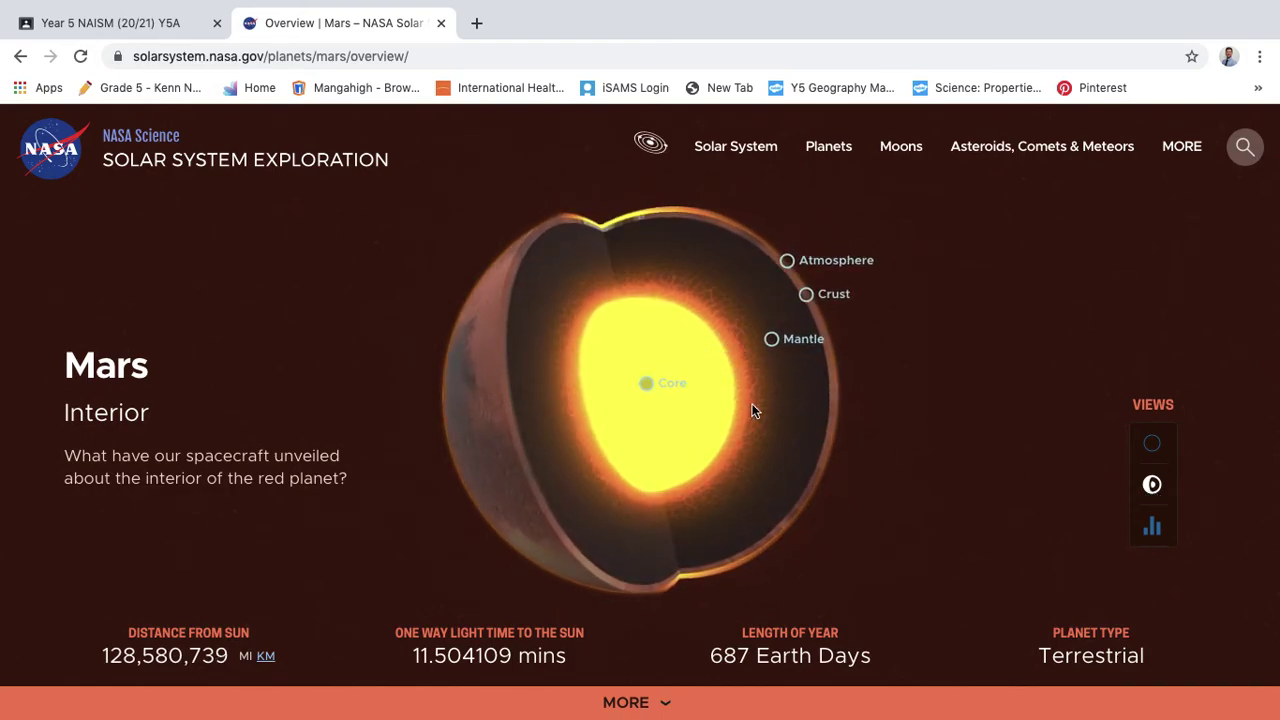
{"action": "left_click", "coordinate": [1160, 530]}
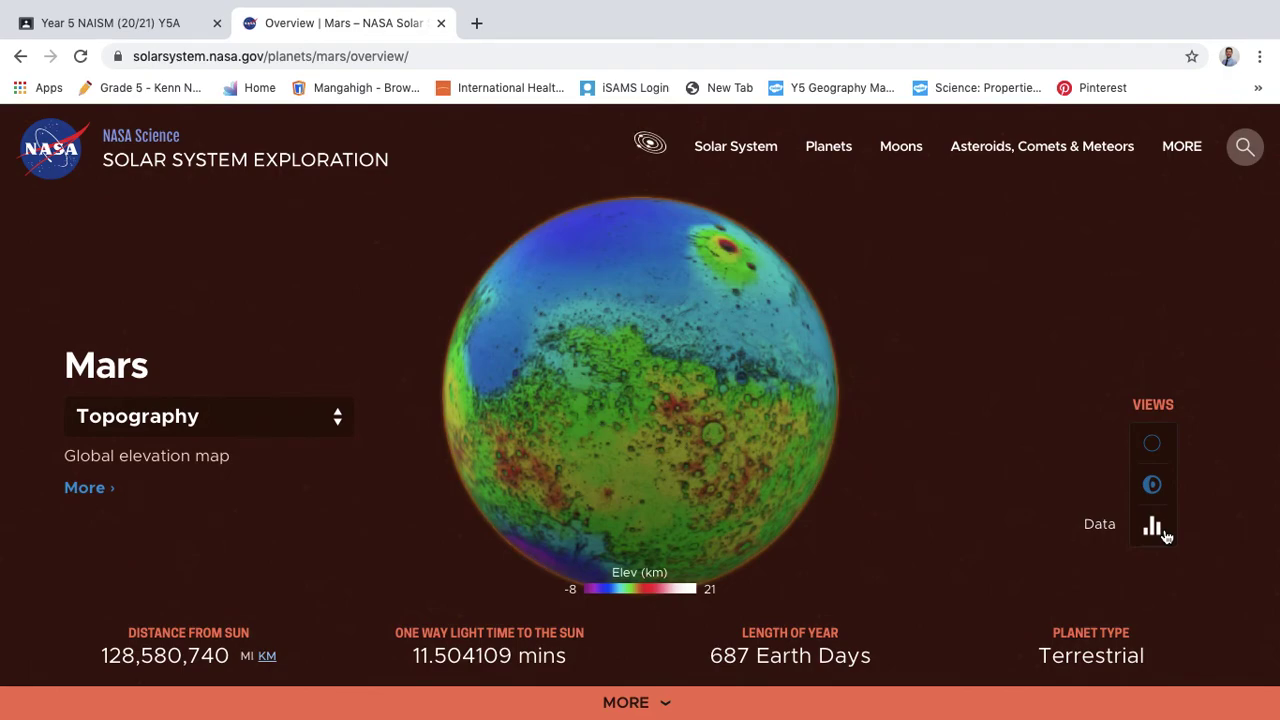
{"action": "left_click", "coordinate": [279, 434]}
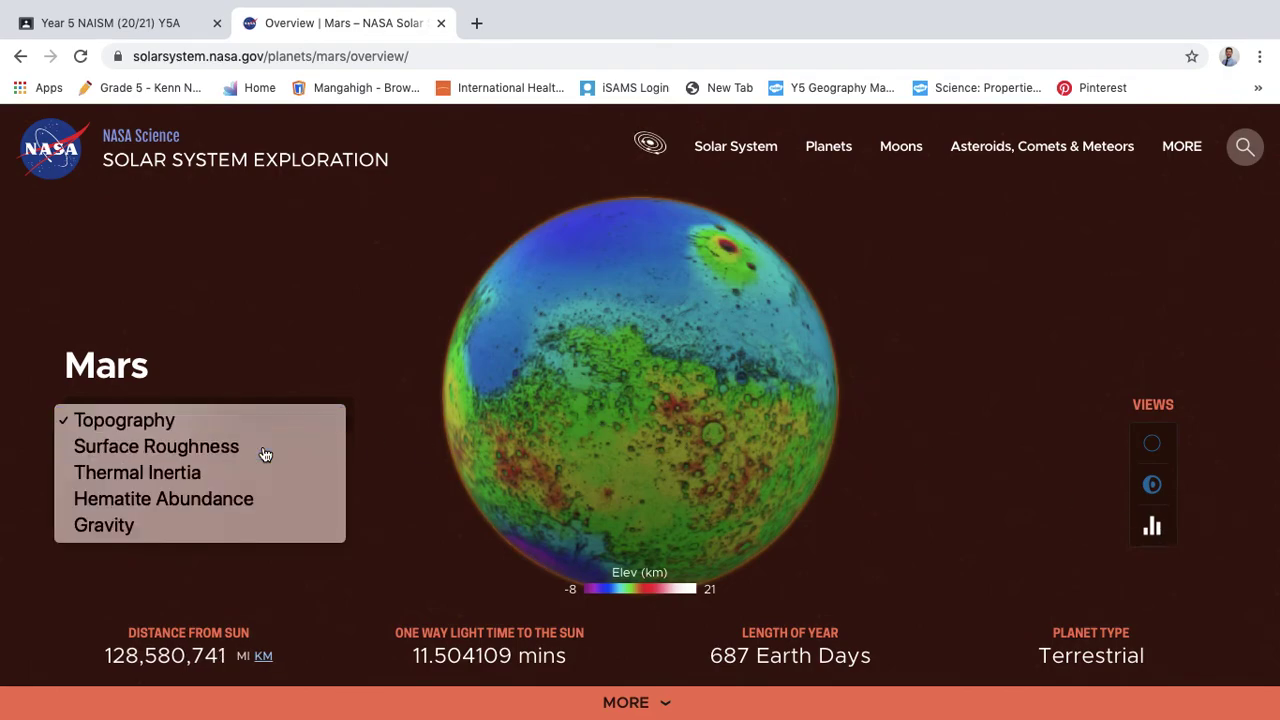
{"action": "left_click", "coordinate": [264, 452]}
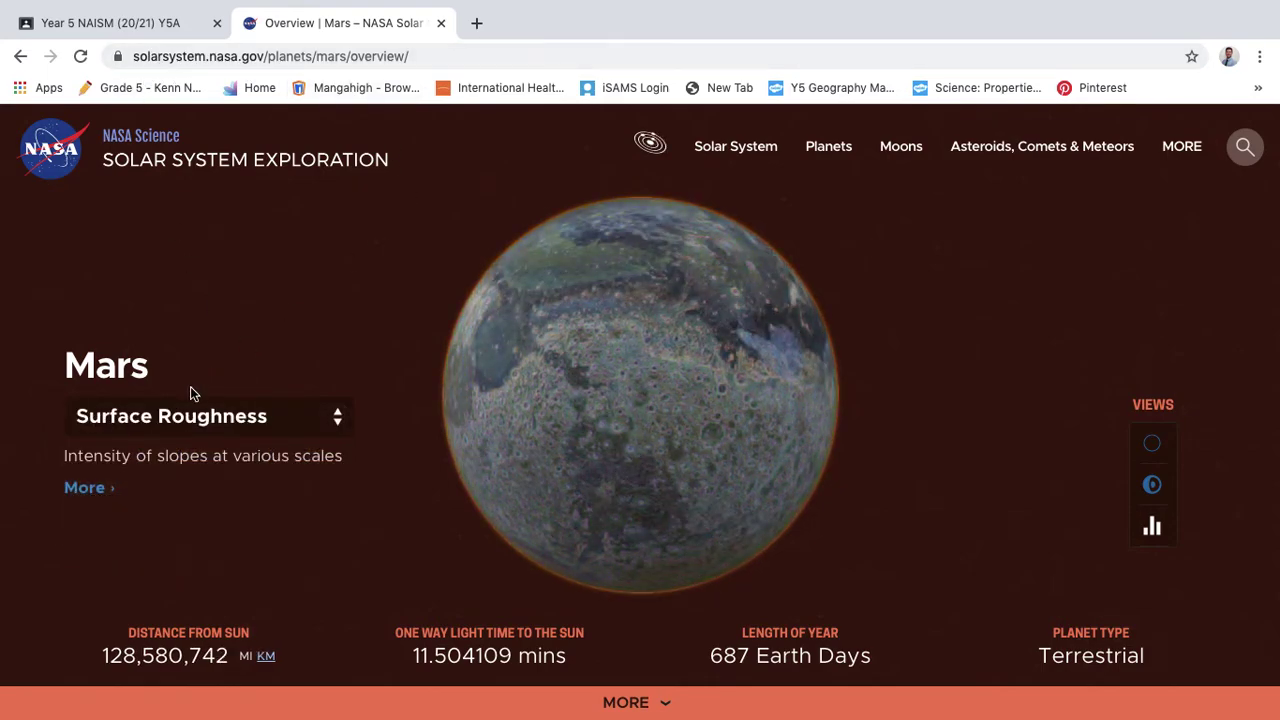
Show the Hematite Abundance map, then switch the globe to the Gravity map.
{"action": "left_click", "coordinate": [174, 428]}
{"action": "left_click", "coordinate": [183, 476]}
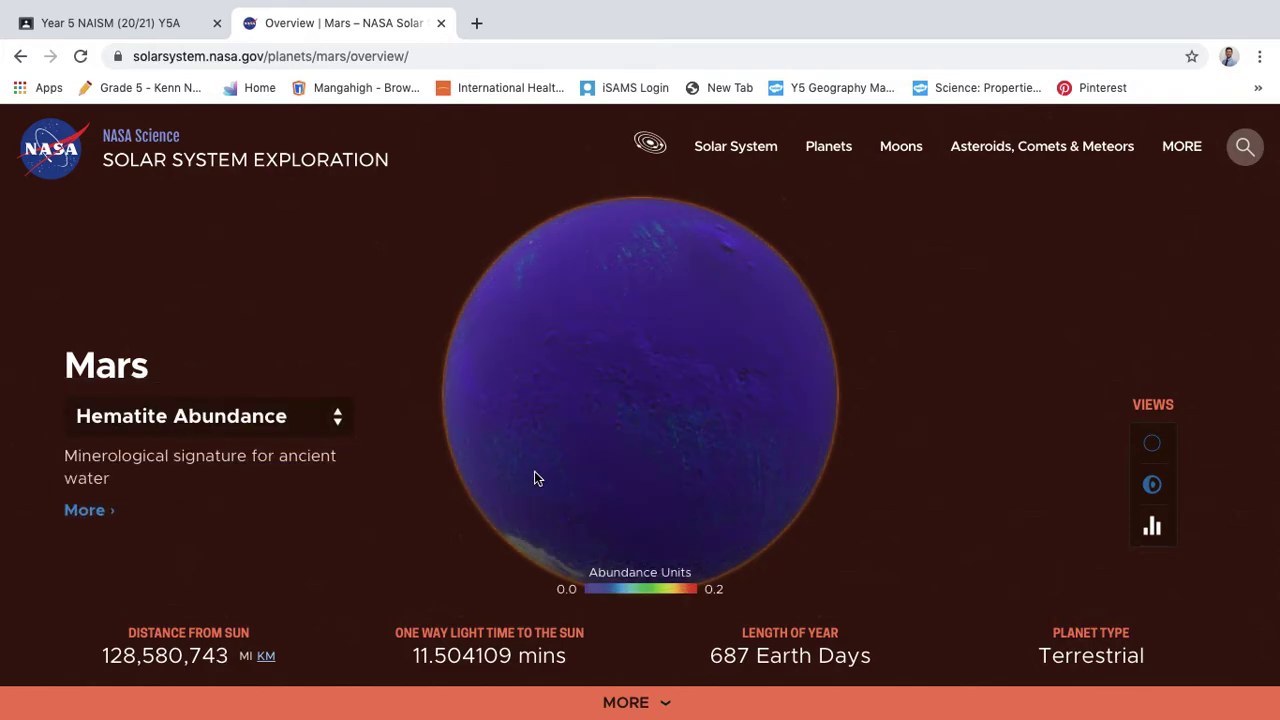
{"action": "scroll", "coordinate": [540, 475], "scroll_direction": "down", "scroll_amount": 4}
{"action": "scroll", "coordinate": [542, 477], "scroll_direction": "up", "scroll_amount": 4}
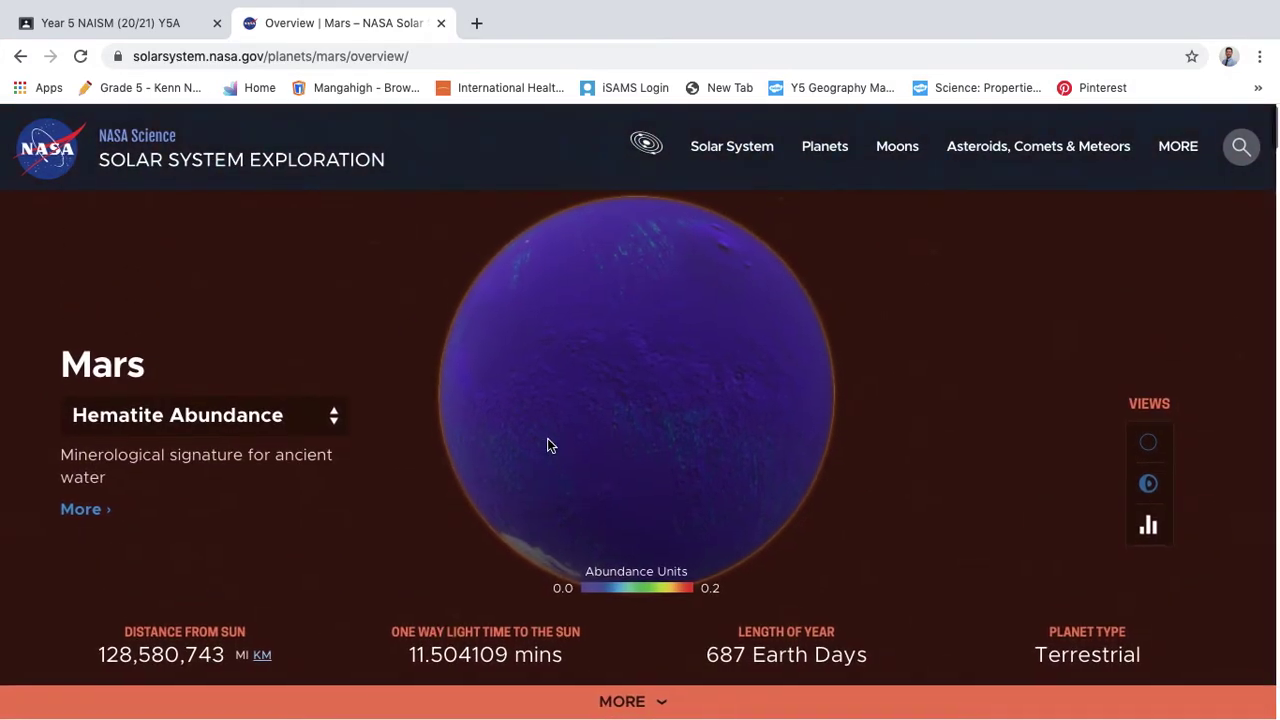
{"action": "left_click", "coordinate": [294, 430]}
{"action": "left_click", "coordinate": [266, 443]}
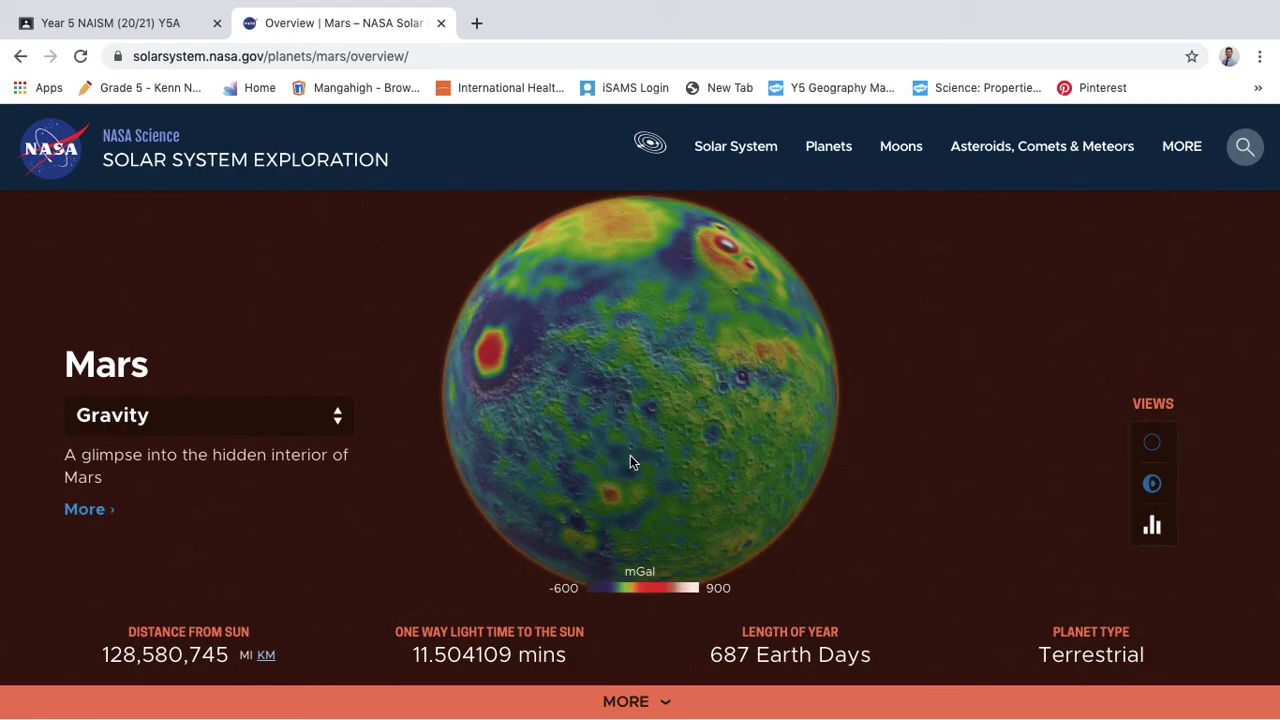
{"action": "scroll", "coordinate": [560, 602], "scroll_direction": "down", "scroll_amount": 5}
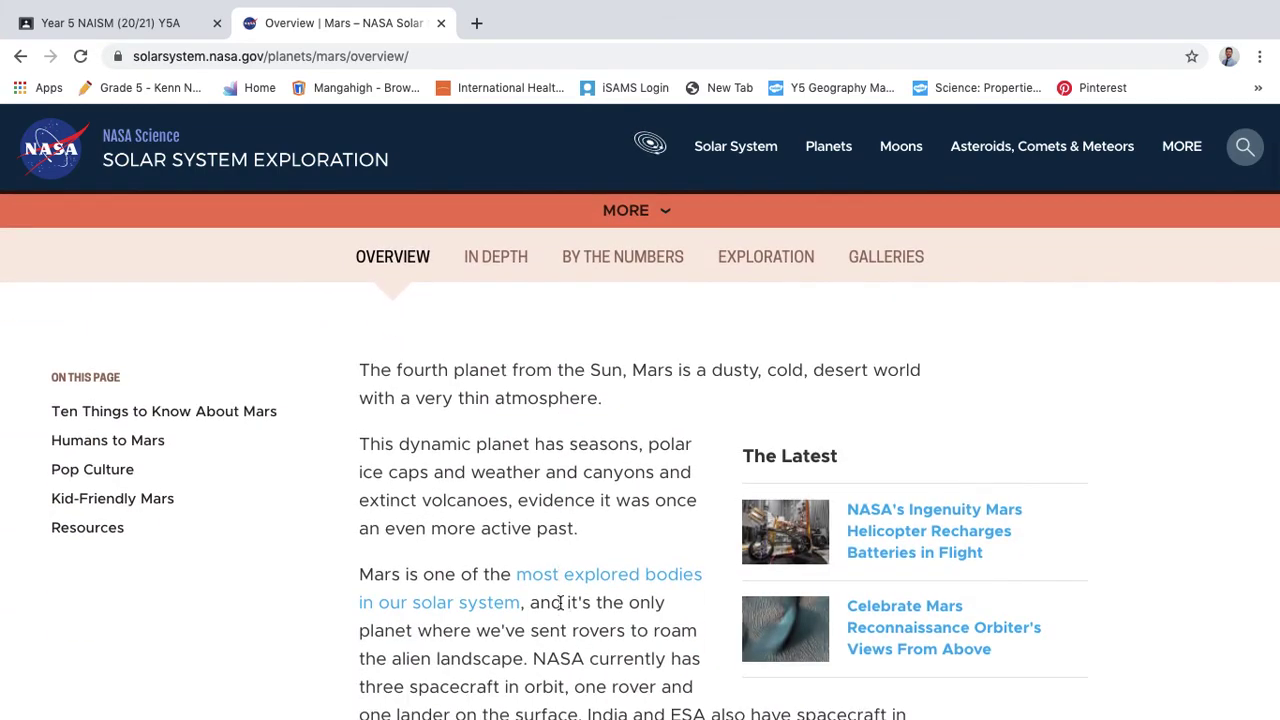
{"action": "scroll", "coordinate": [560, 602], "scroll_direction": "up", "scroll_amount": 5}
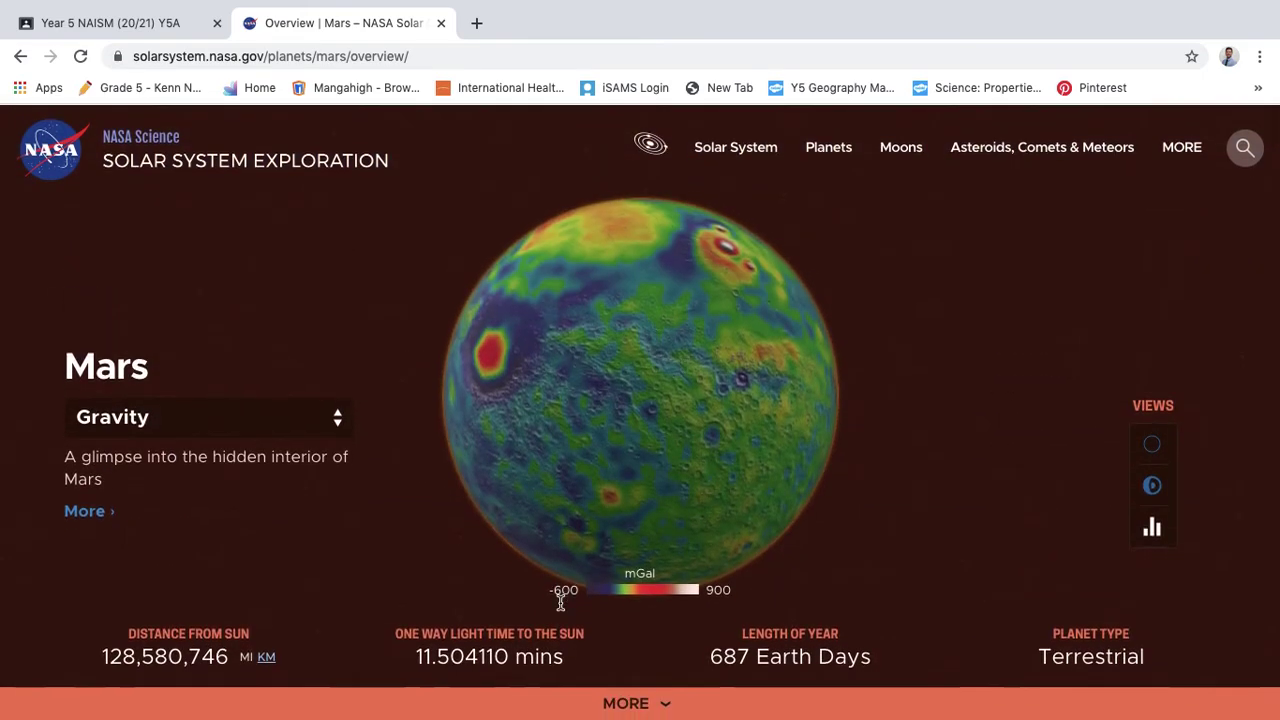